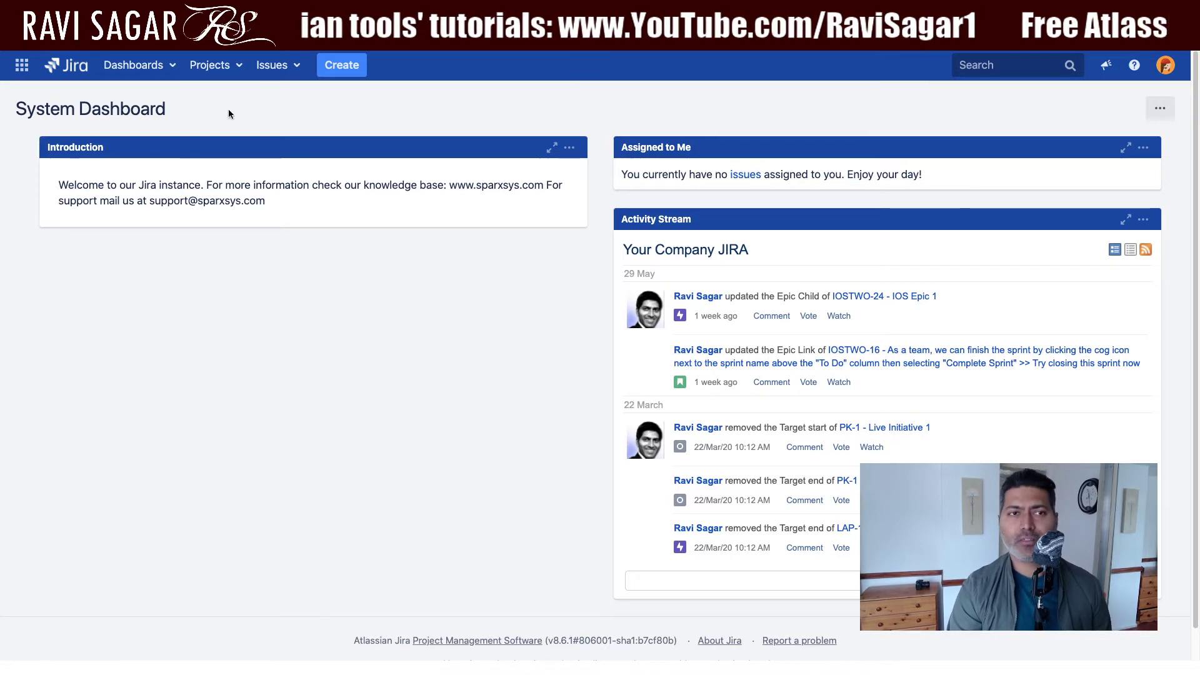
Browse all projects, filter the list to the Business project type, and check the project options available to this account
{"action": "left_click", "coordinate": [240, 78]}
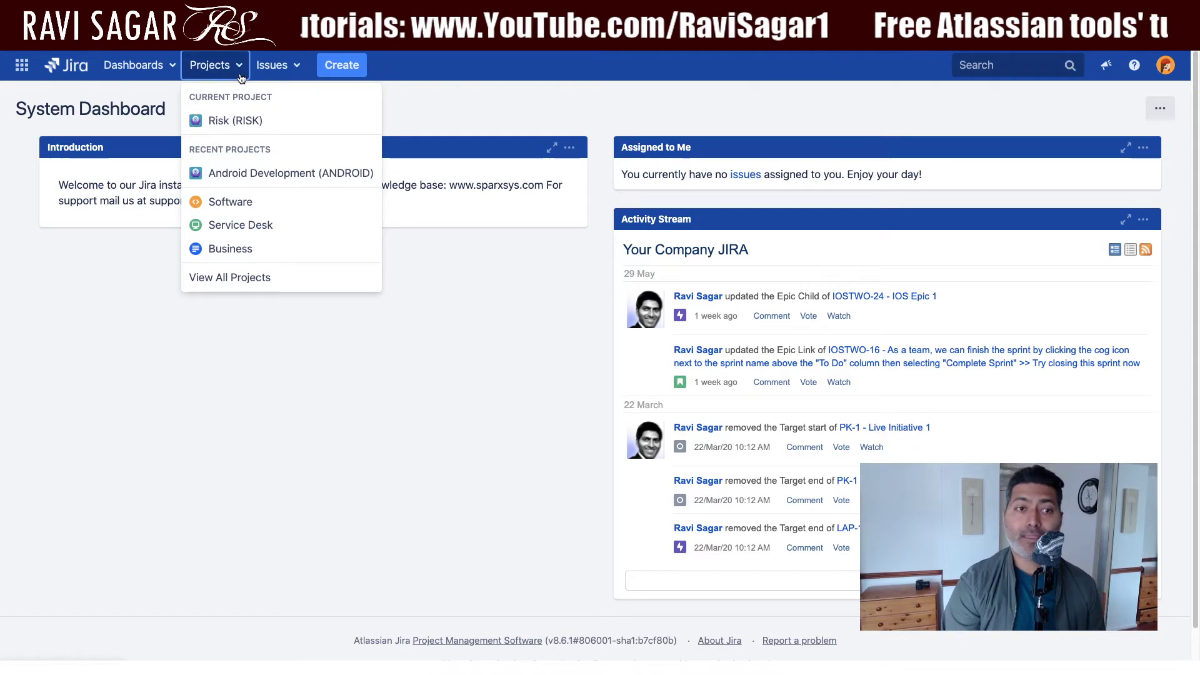
{"action": "left_click", "coordinate": [255, 285]}
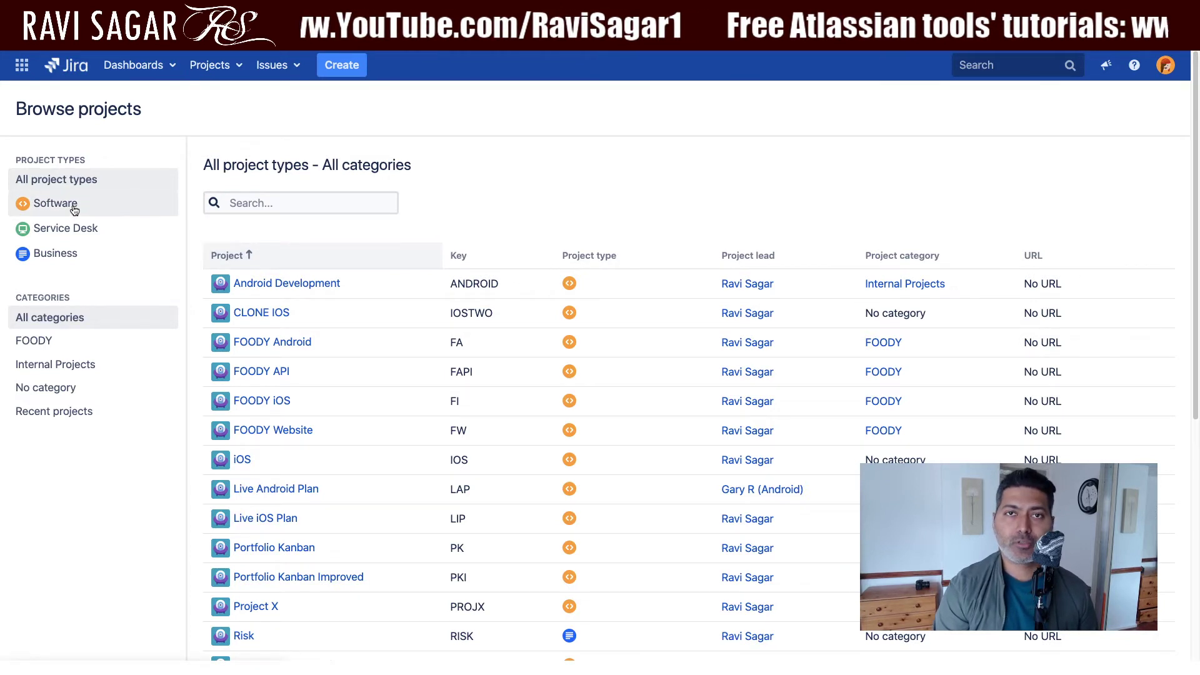
{"action": "left_click", "coordinate": [78, 257]}
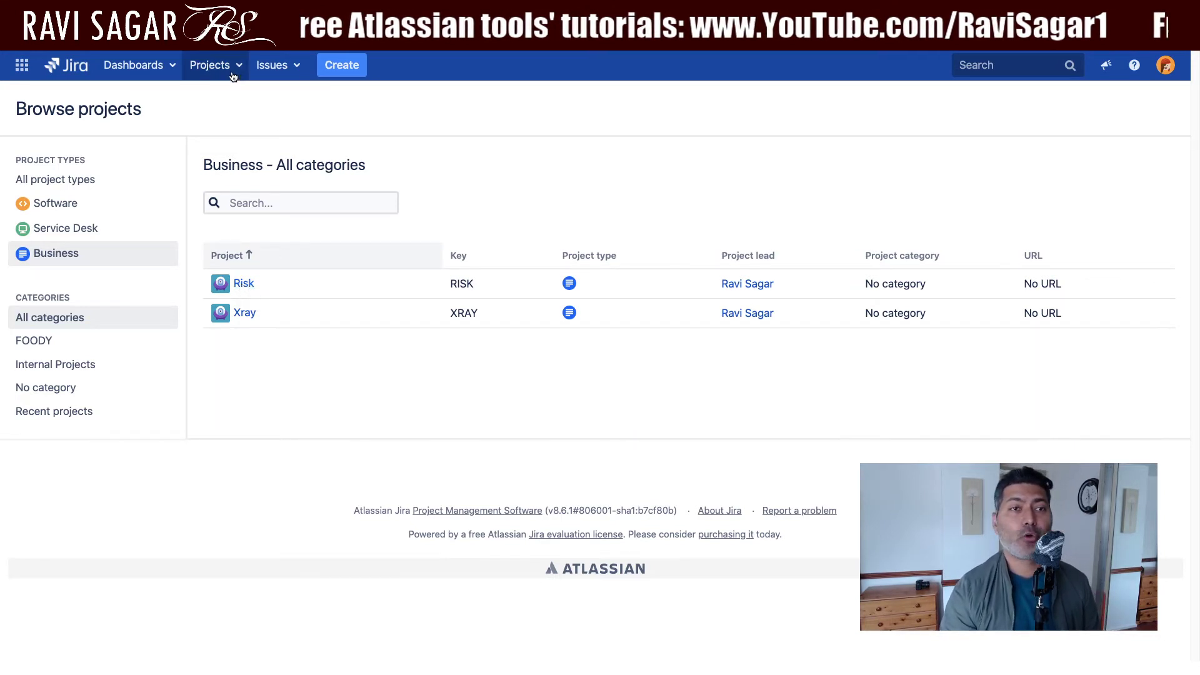
{"action": "left_click", "coordinate": [210, 65]}
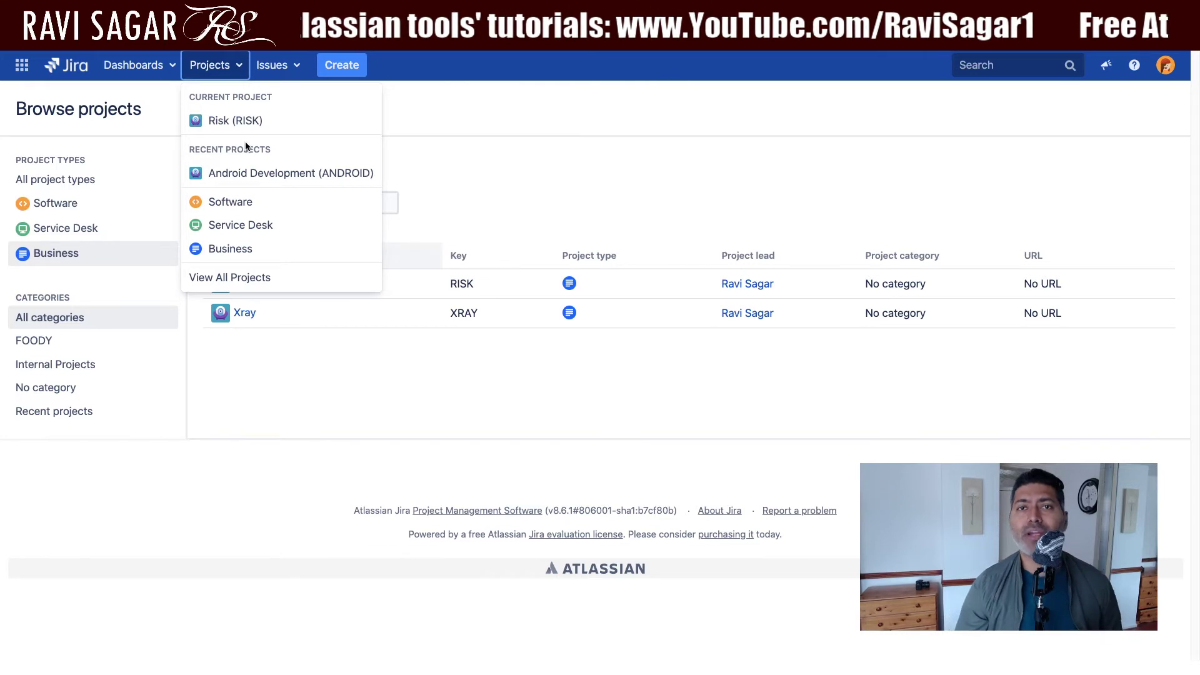
{"action": "left_click", "coordinate": [550, 118]}
Switch to the administrator's Jira session and start creating a new project, bringing the Business templates into view
{"action": "key", "text": "ctrl+Right"}
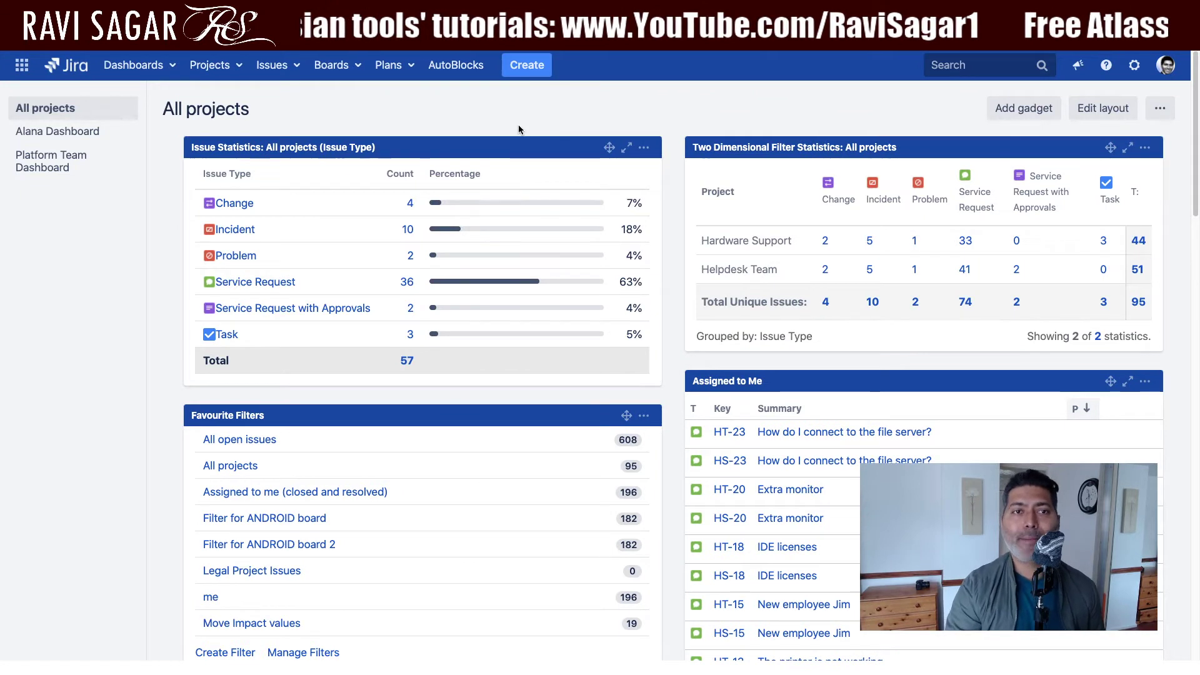
{"action": "left_click", "coordinate": [237, 74]}
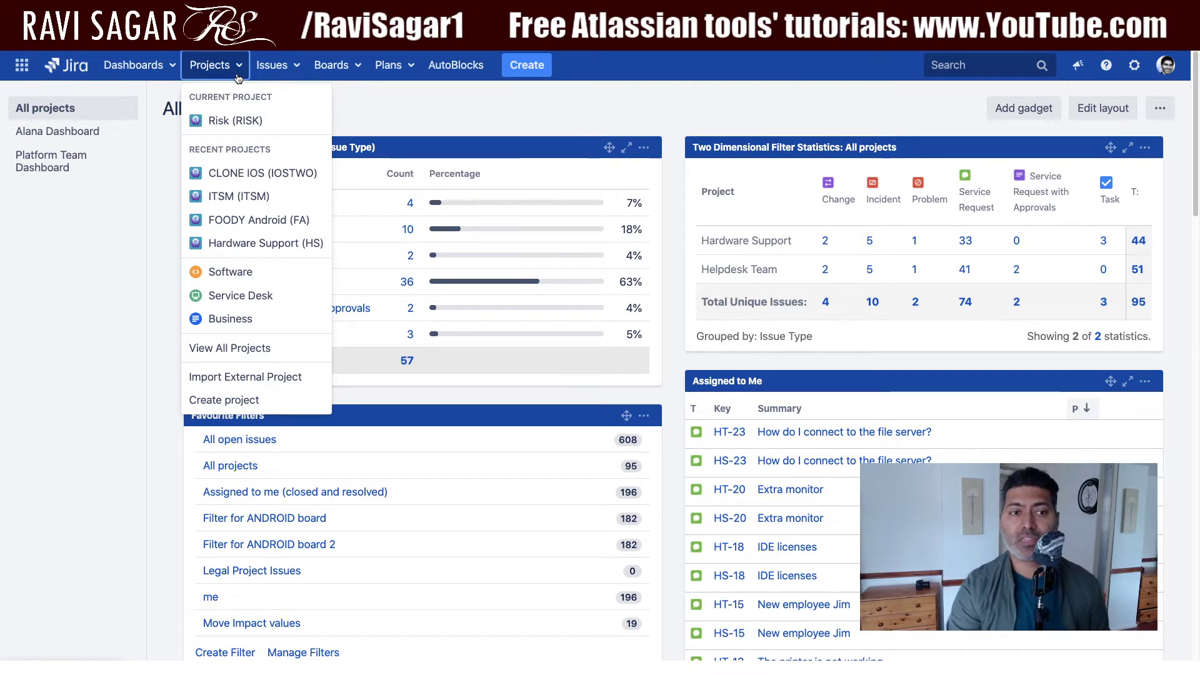
{"action": "left_click", "coordinate": [264, 408]}
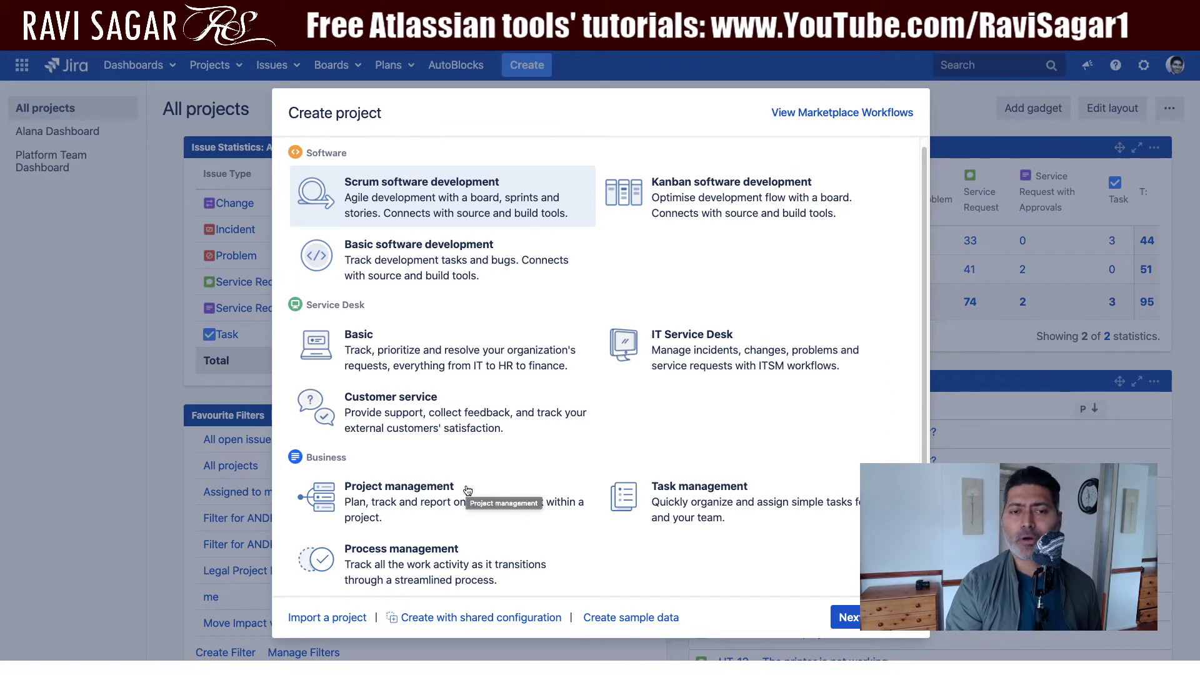
{"action": "scroll", "coordinate": [468, 490], "scroll_direction": "down", "scroll_amount": 1}
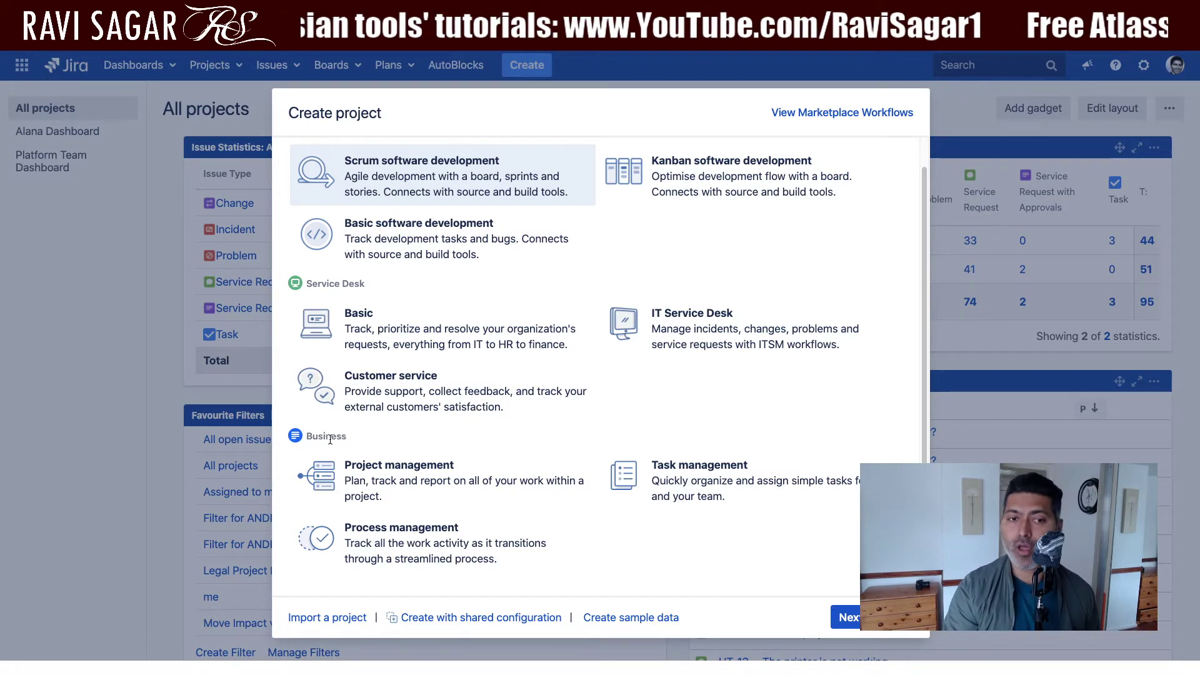
Review the issue types and workflow of the Project management template, and return to the template list
{"action": "left_click", "coordinate": [378, 486]}
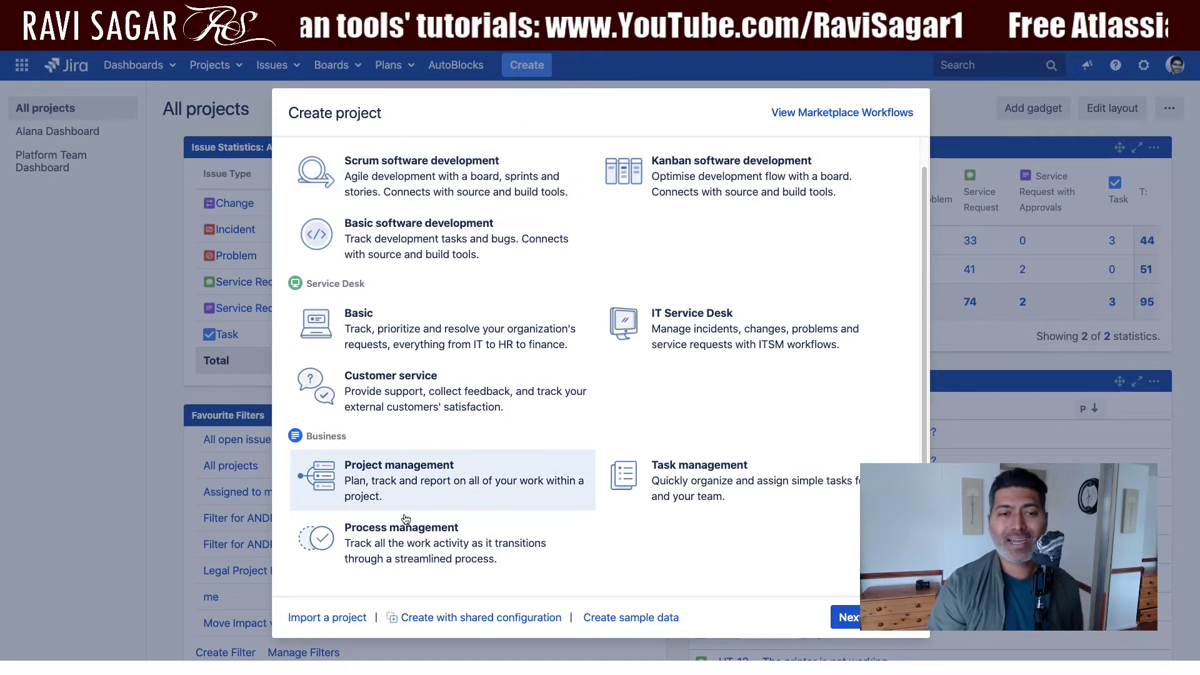
{"action": "left_click", "coordinate": [845, 617]}
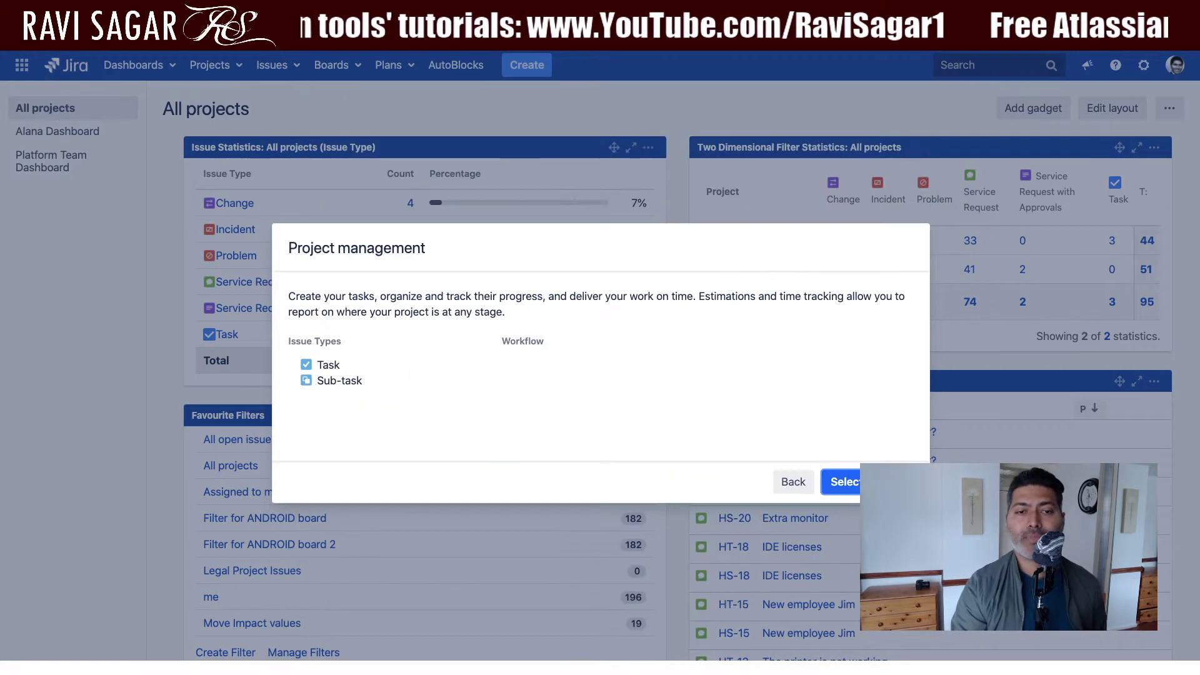
{"action": "double_click", "coordinate": [325, 368]}
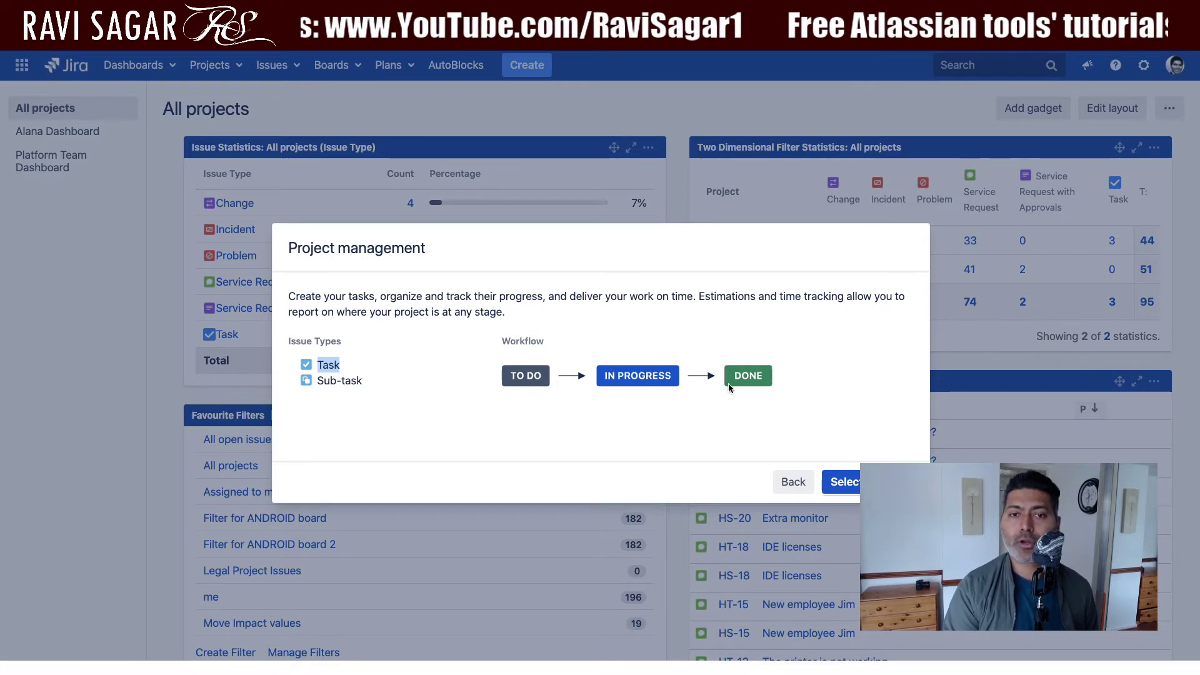
{"action": "left_click", "coordinate": [793, 484]}
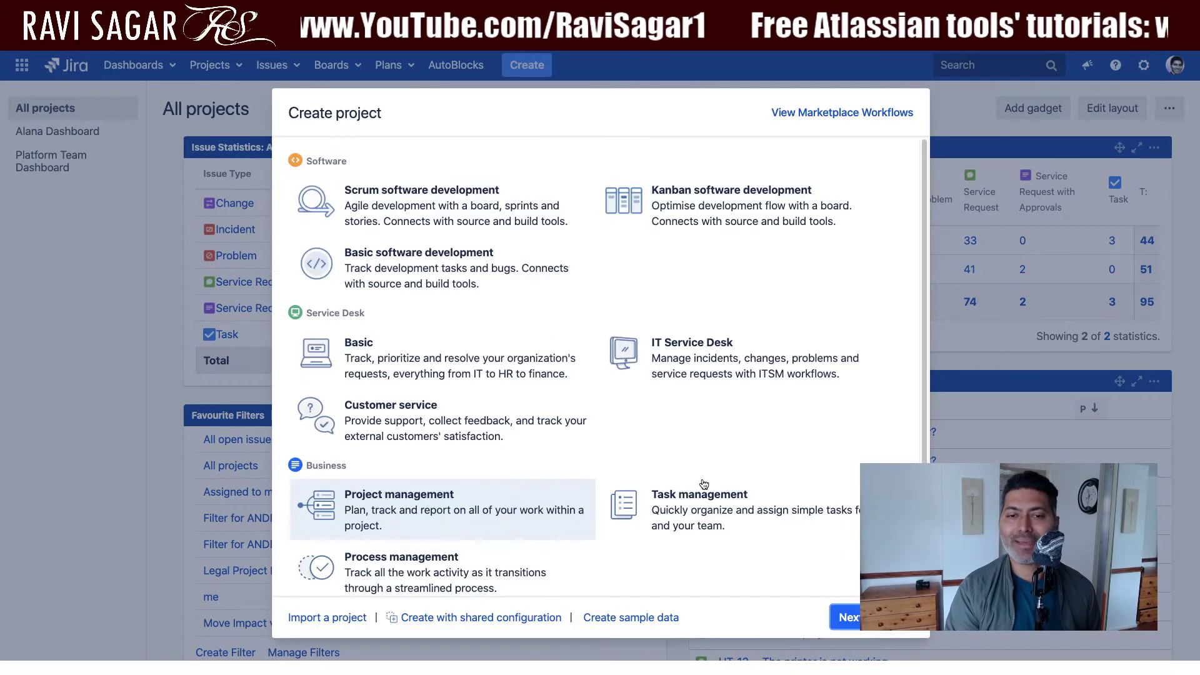
Review the issue types and workflow of the Task management template, and return to the template list
{"action": "left_click", "coordinate": [673, 512]}
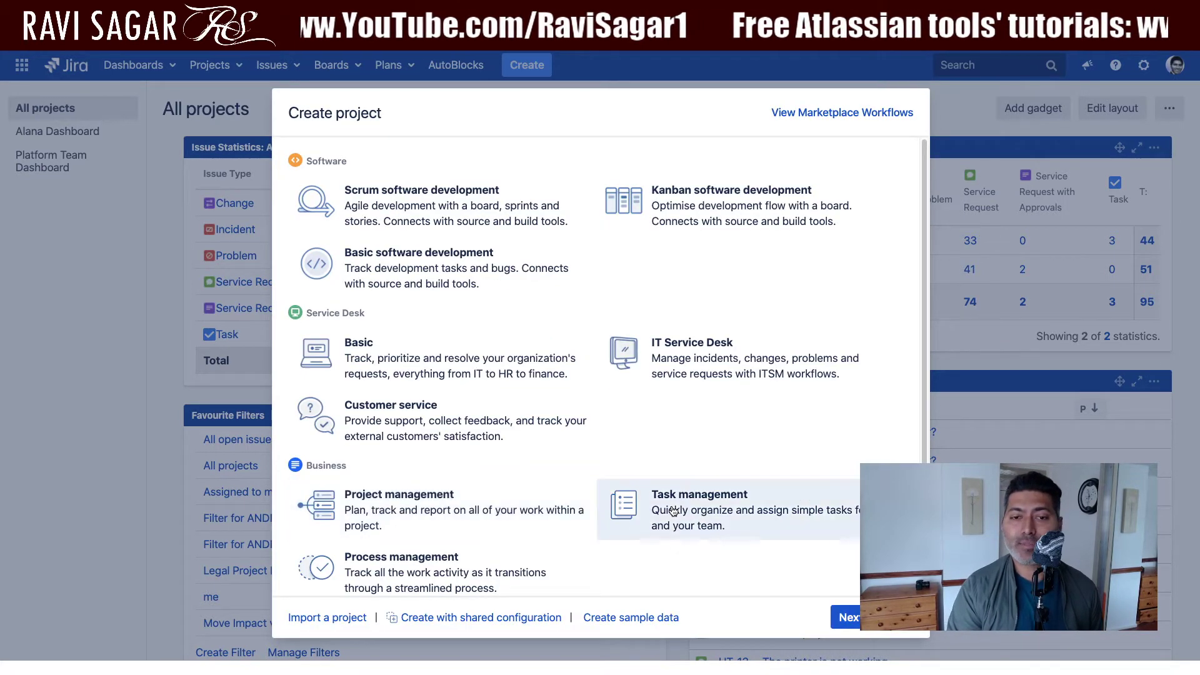
{"action": "left_click", "coordinate": [844, 616]}
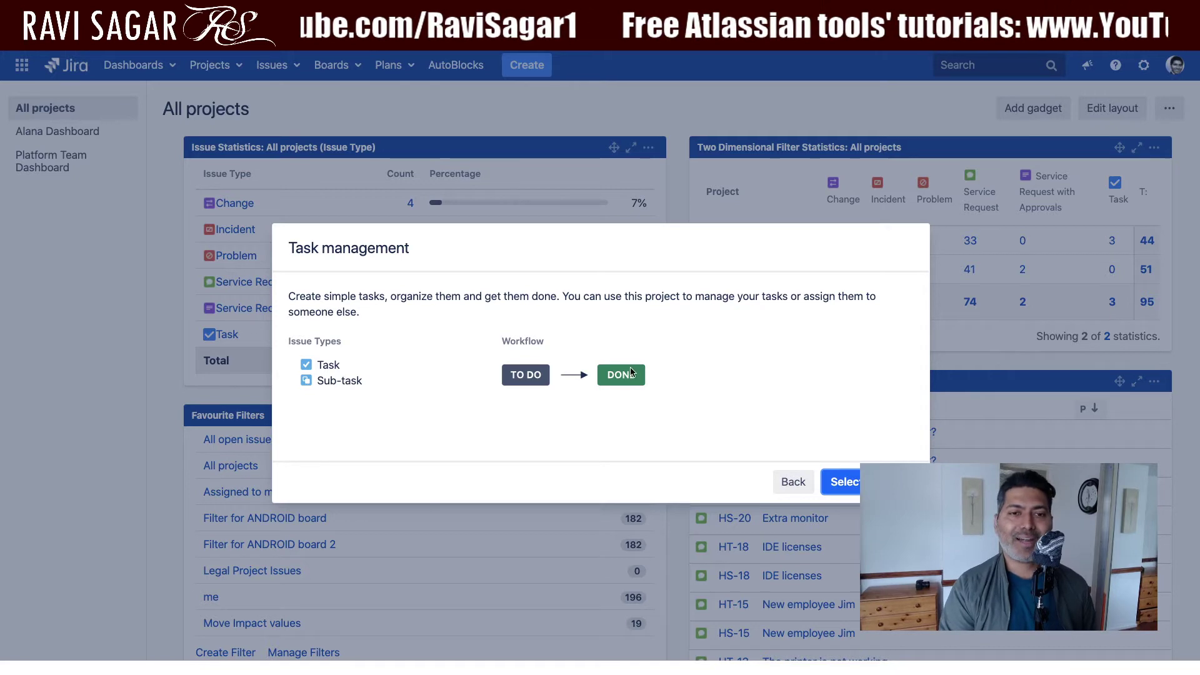
{"action": "left_click", "coordinate": [791, 482]}
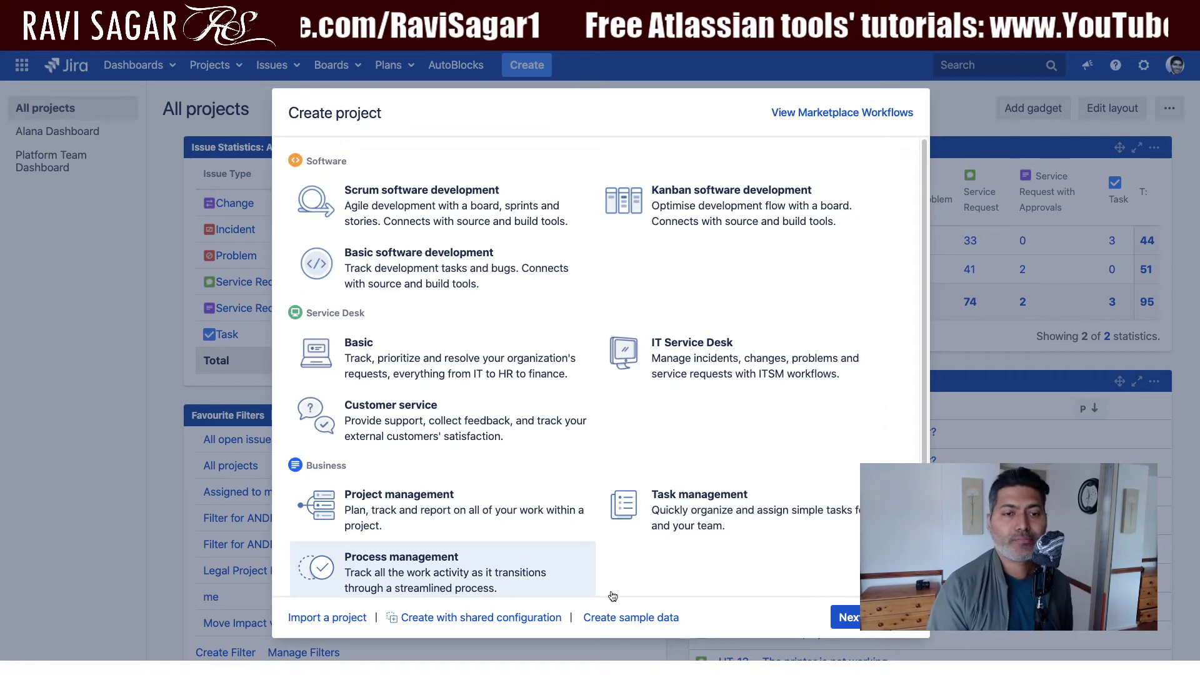
Choose the Process management template for the new project and name the project Marketing Campaigns
{"action": "left_click", "coordinate": [841, 616]}
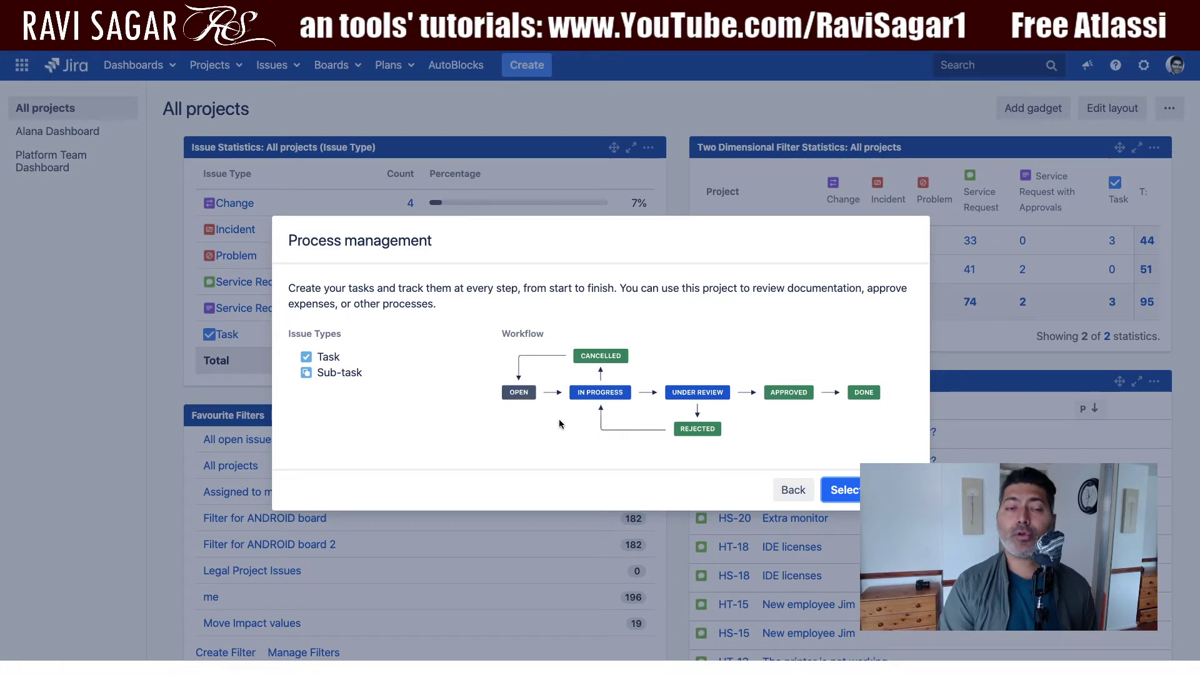
{"action": "left_click", "coordinate": [844, 493]}
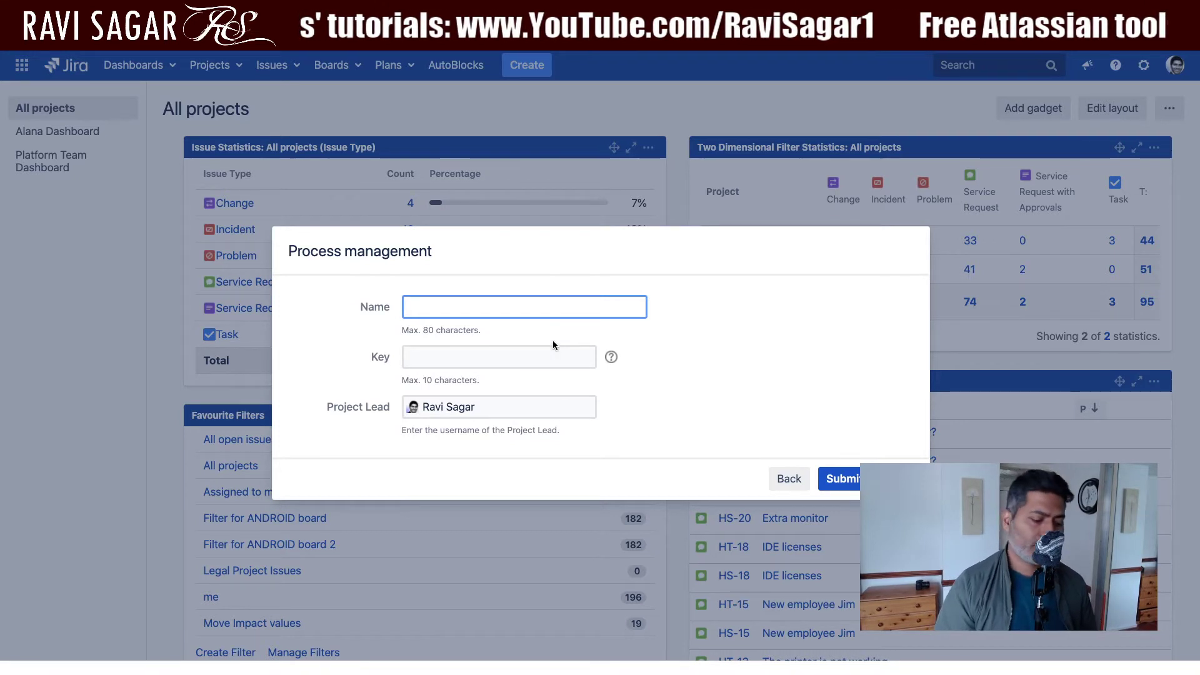
{"action": "type", "text": "M"}
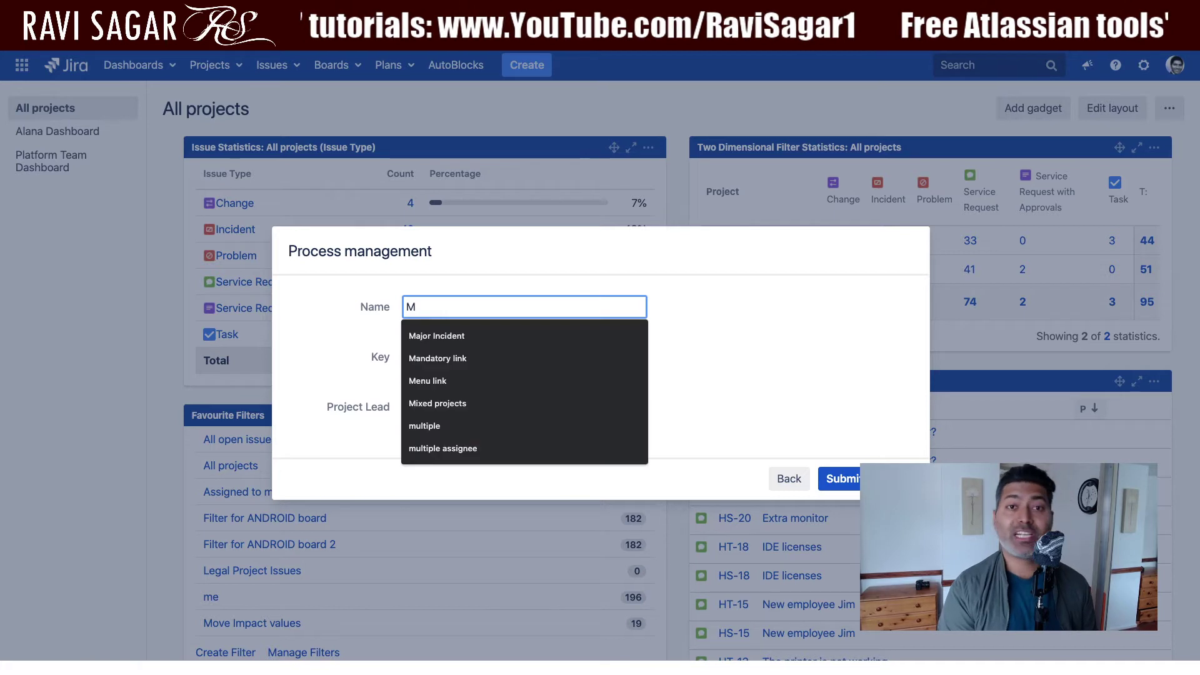
{"action": "type", "text": "arketing"}
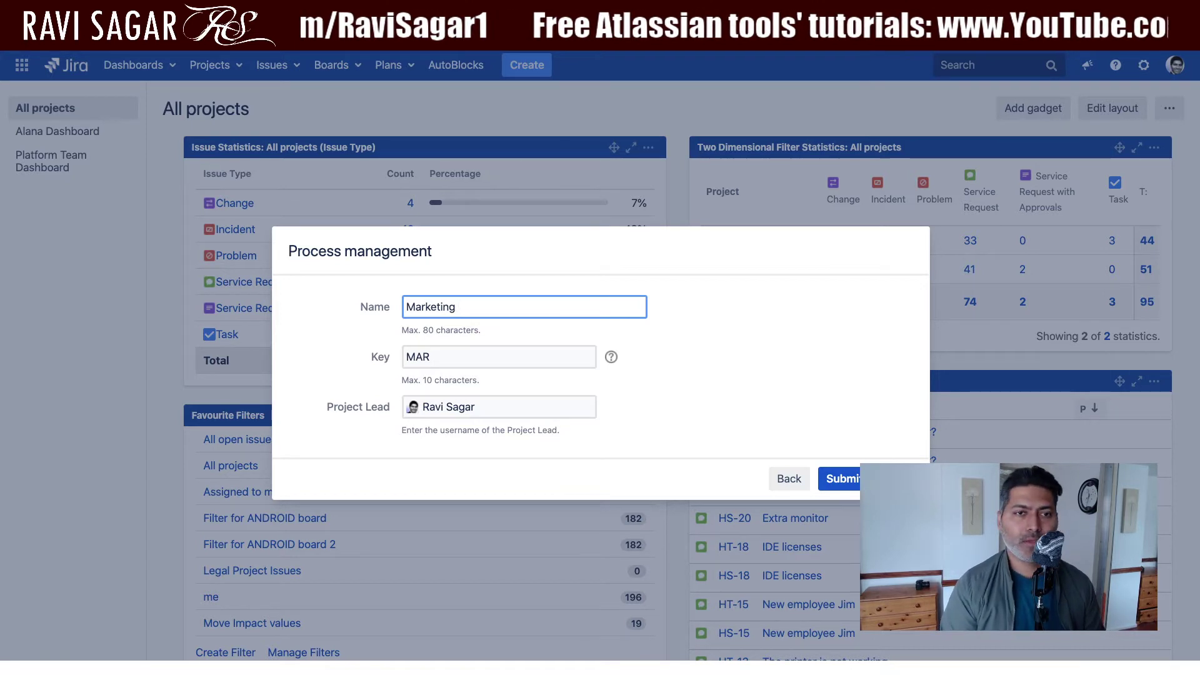
{"action": "type", "text": "Ca"}
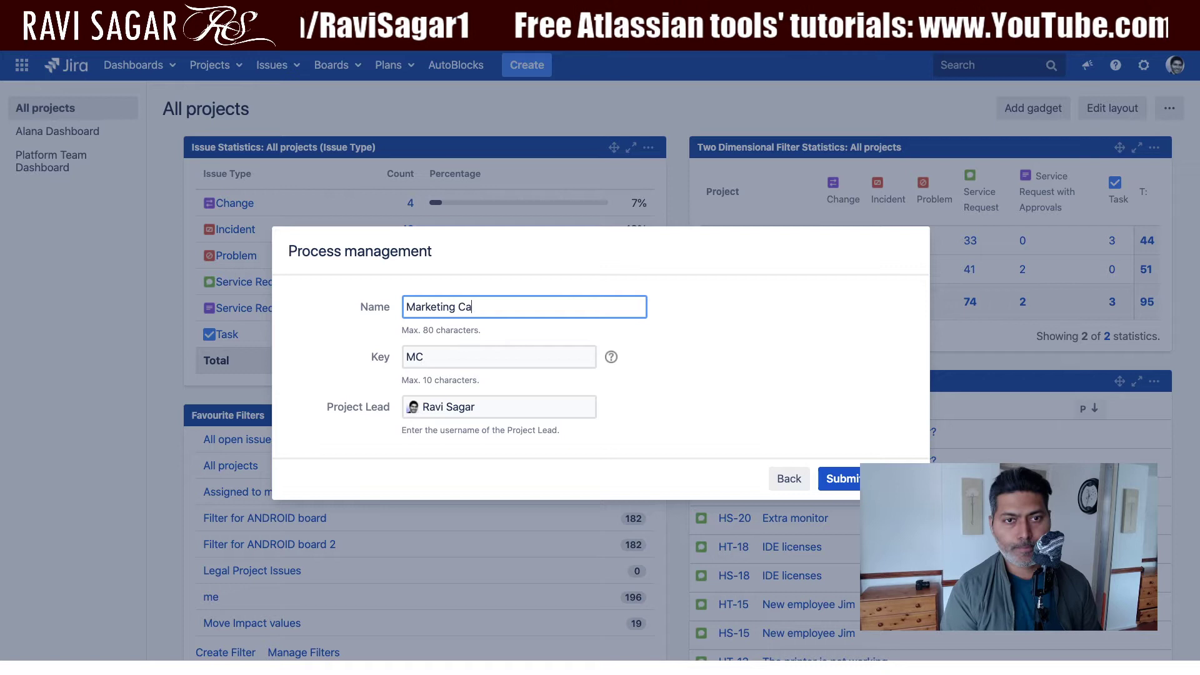
{"action": "type", "text": "mpaigns"}
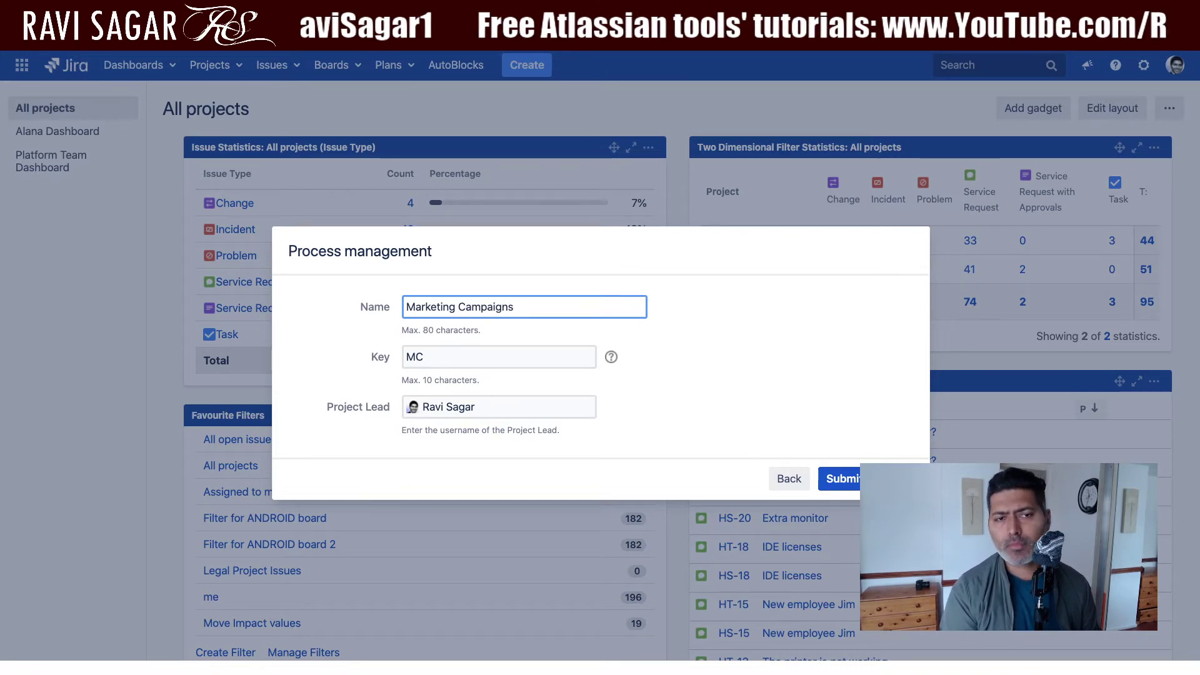
Set the Marketing Campaigns project key to MC
{"action": "key", "text": "Tab"}
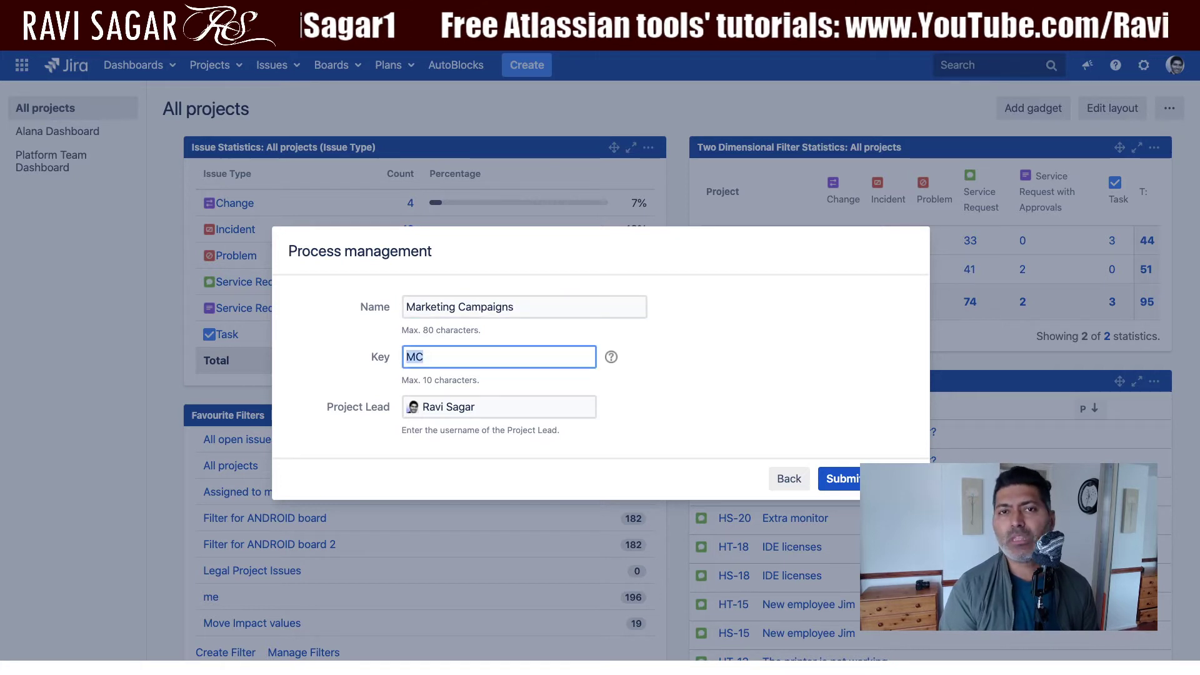
{"action": "type", "text": "MAR"}
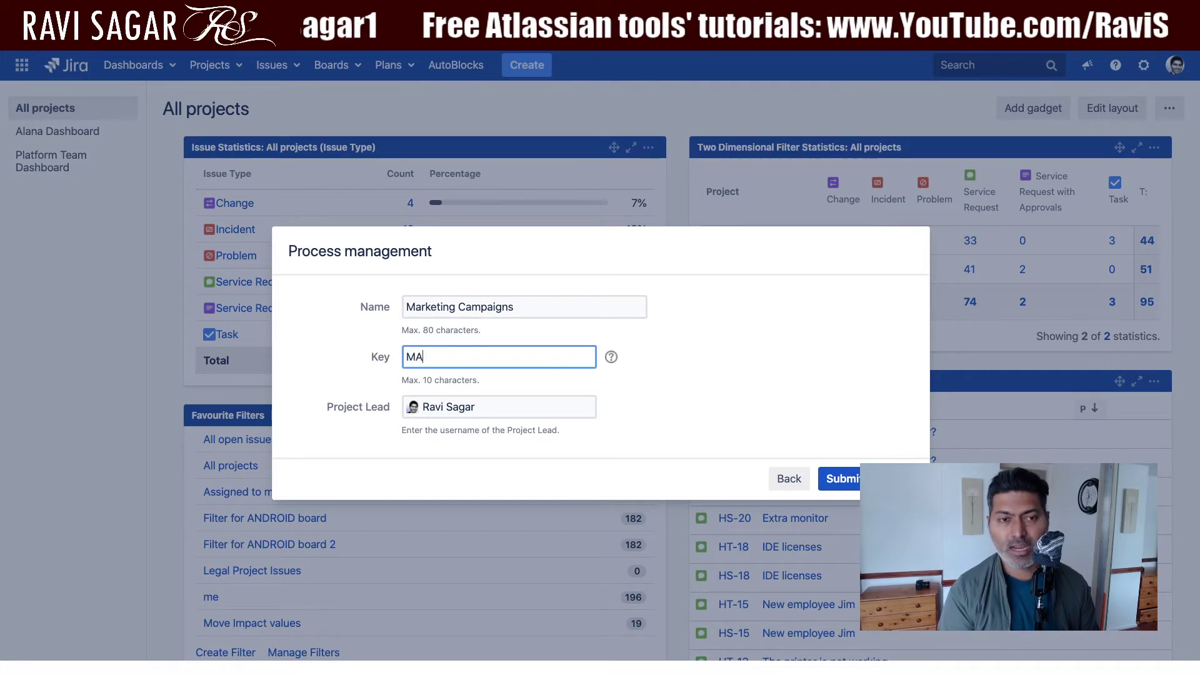
{"action": "key", "text": "BackSpace"}
{"action": "key", "text": "BackSpace"}
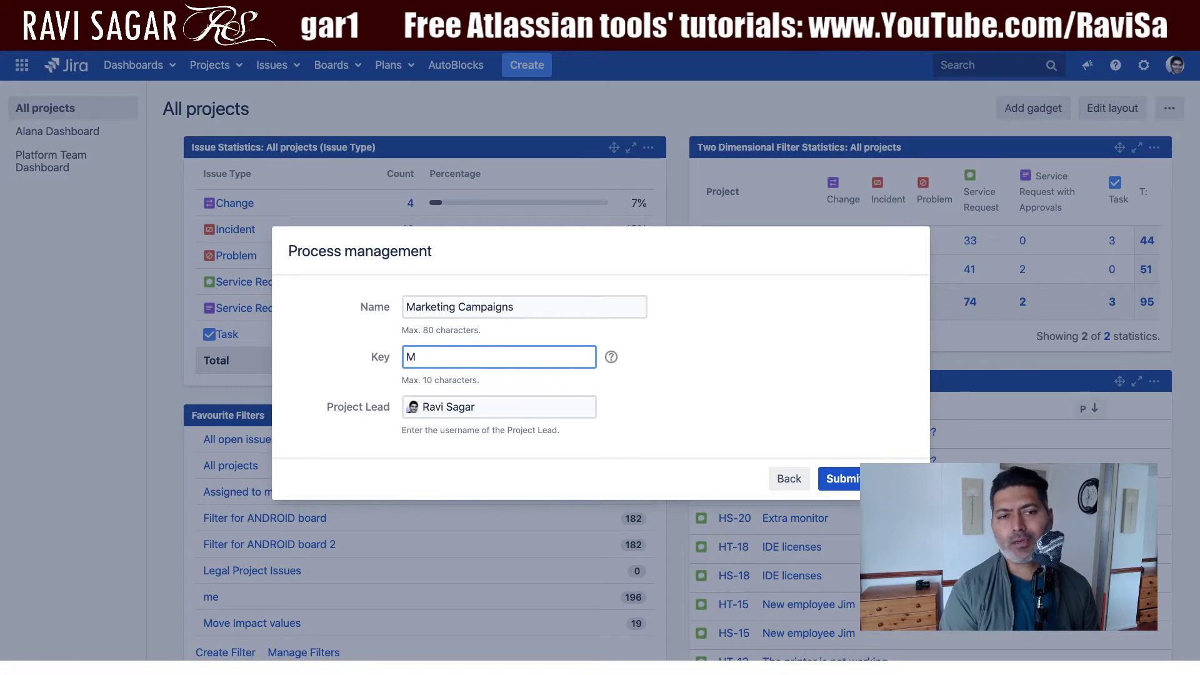
{"action": "type", "text": "C"}
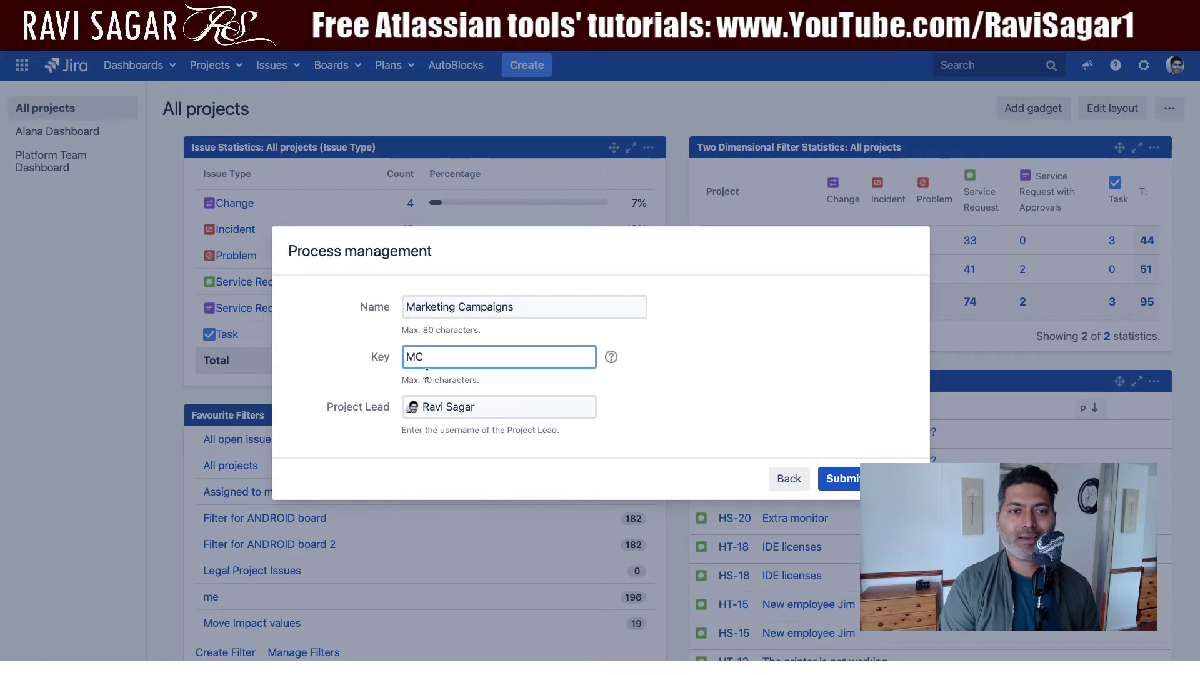
{"action": "left_click_drag", "start_coordinate": [428, 357], "coordinate": [395, 355]}
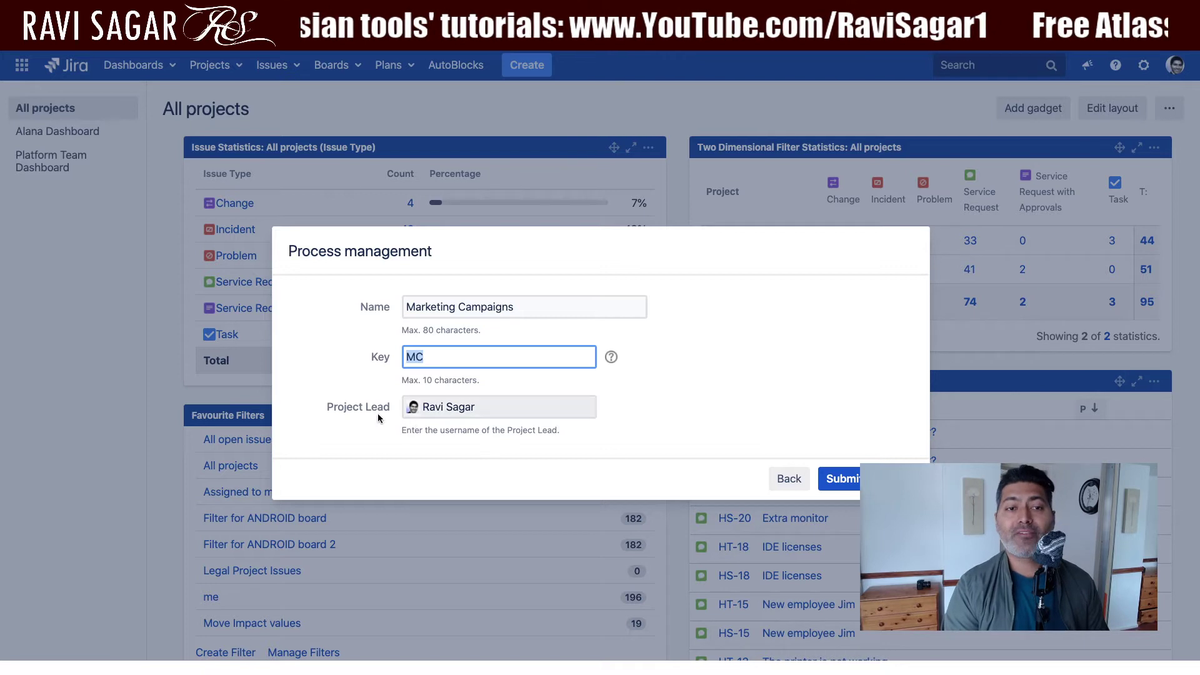
Set the project lead to the user labelled PM, found by searching for MA
{"action": "left_click", "coordinate": [498, 406]}
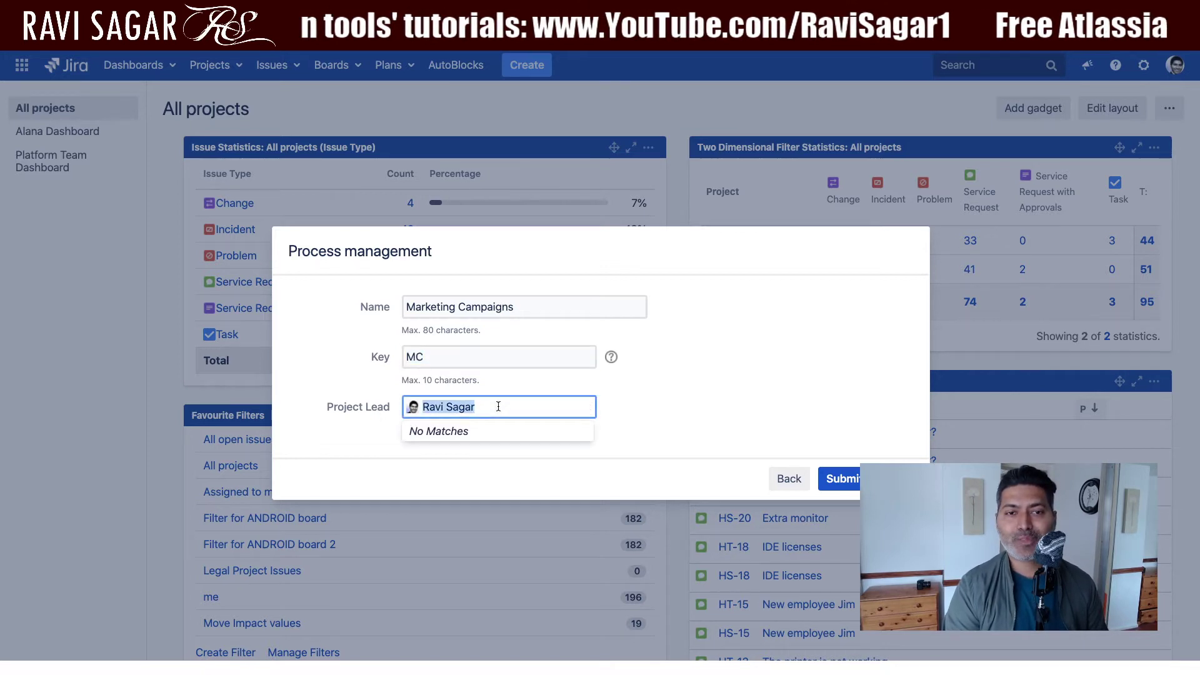
{"action": "left_click", "coordinate": [789, 410]}
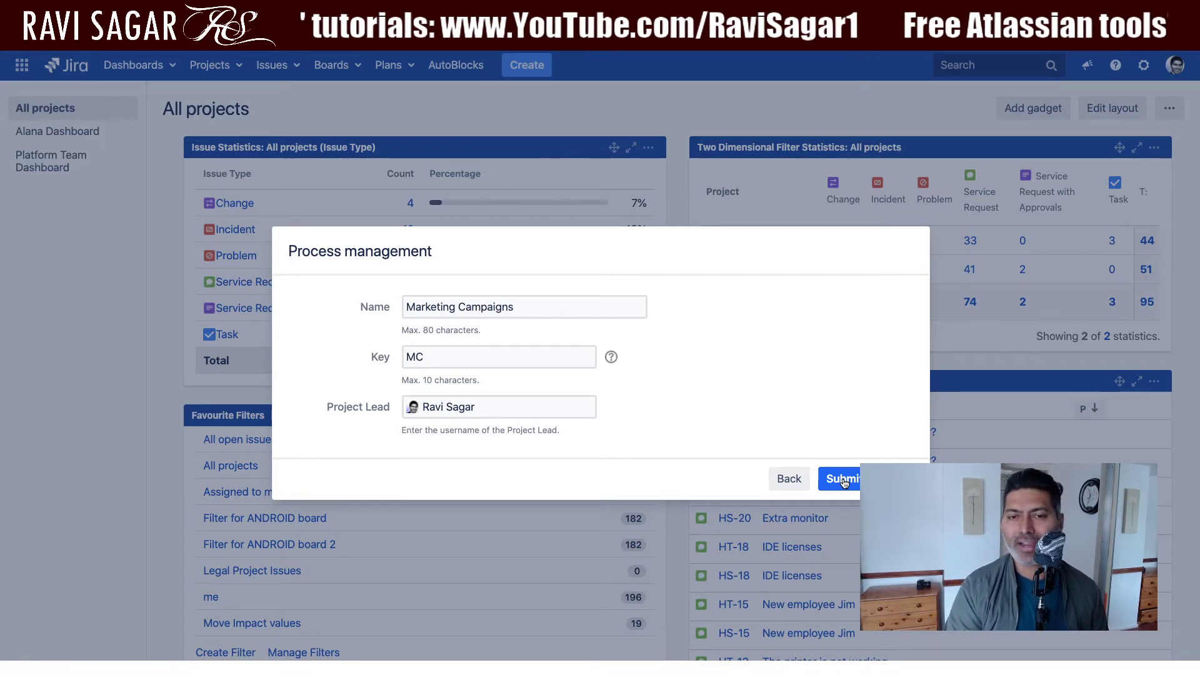
{"action": "left_click", "coordinate": [503, 408]}
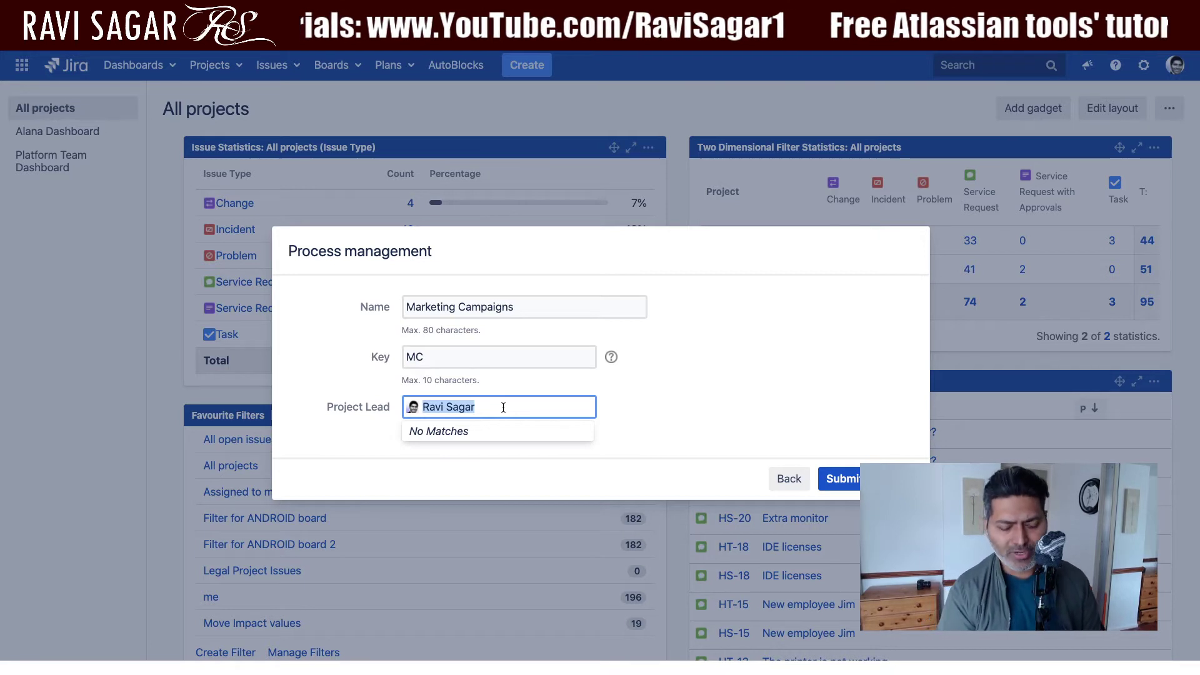
{"action": "type", "text": "MA"}
{"action": "key", "text": "Down"}
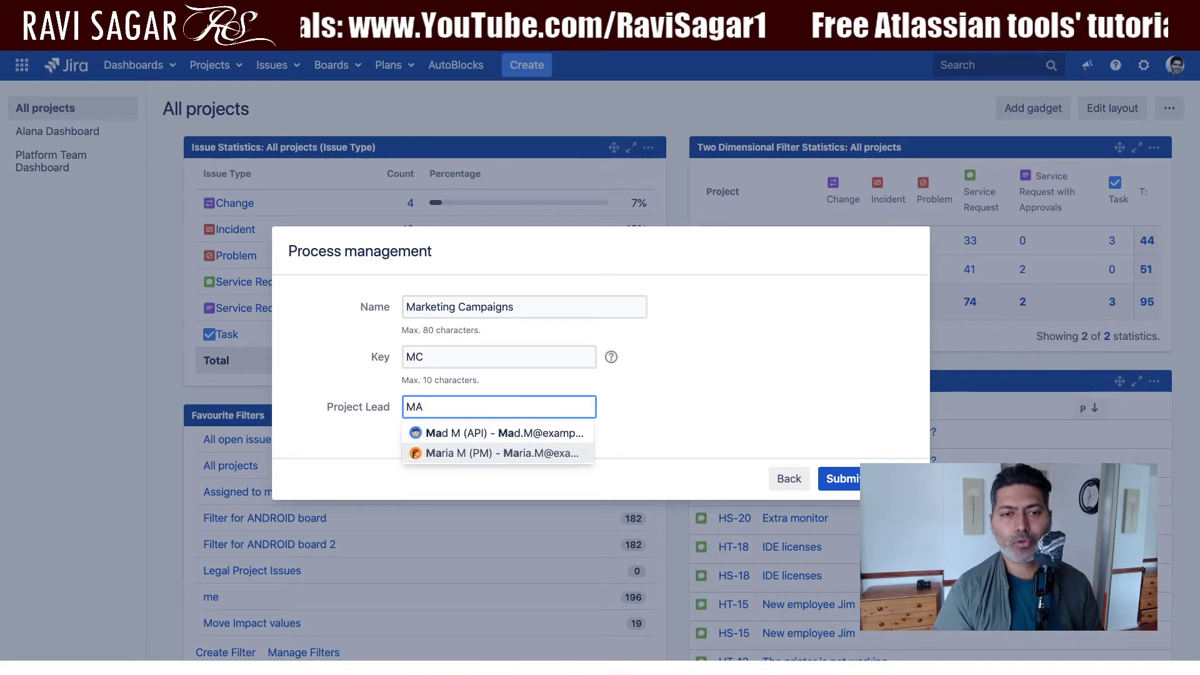
{"action": "key", "text": "Return"}
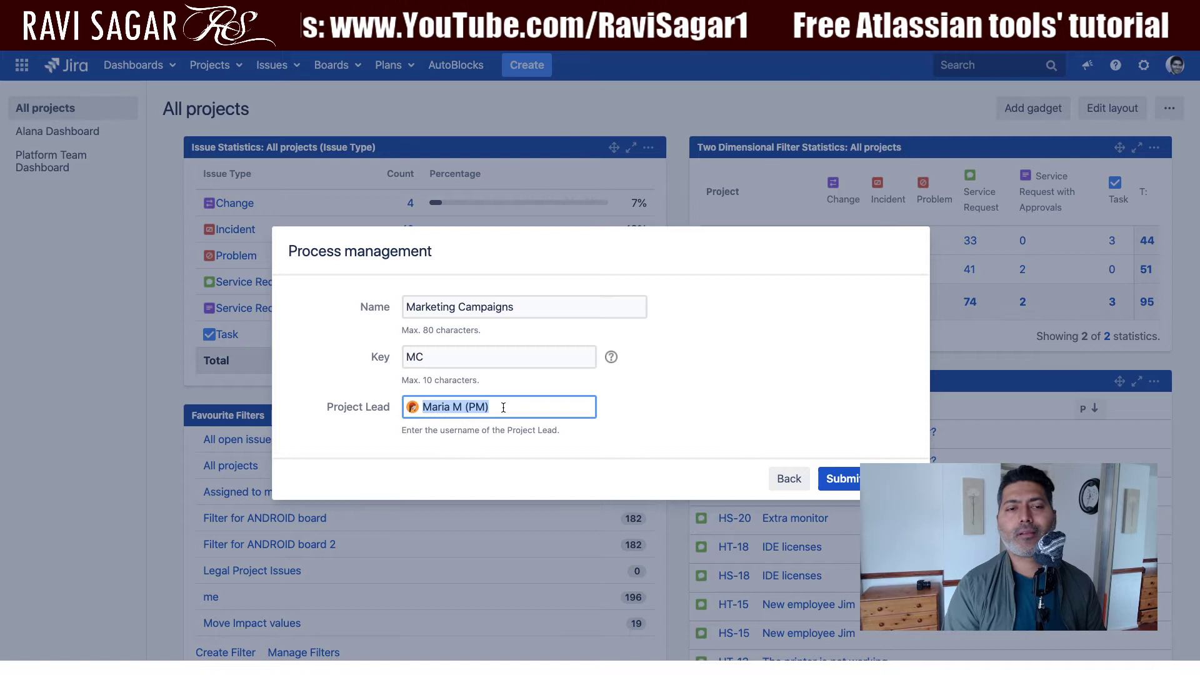
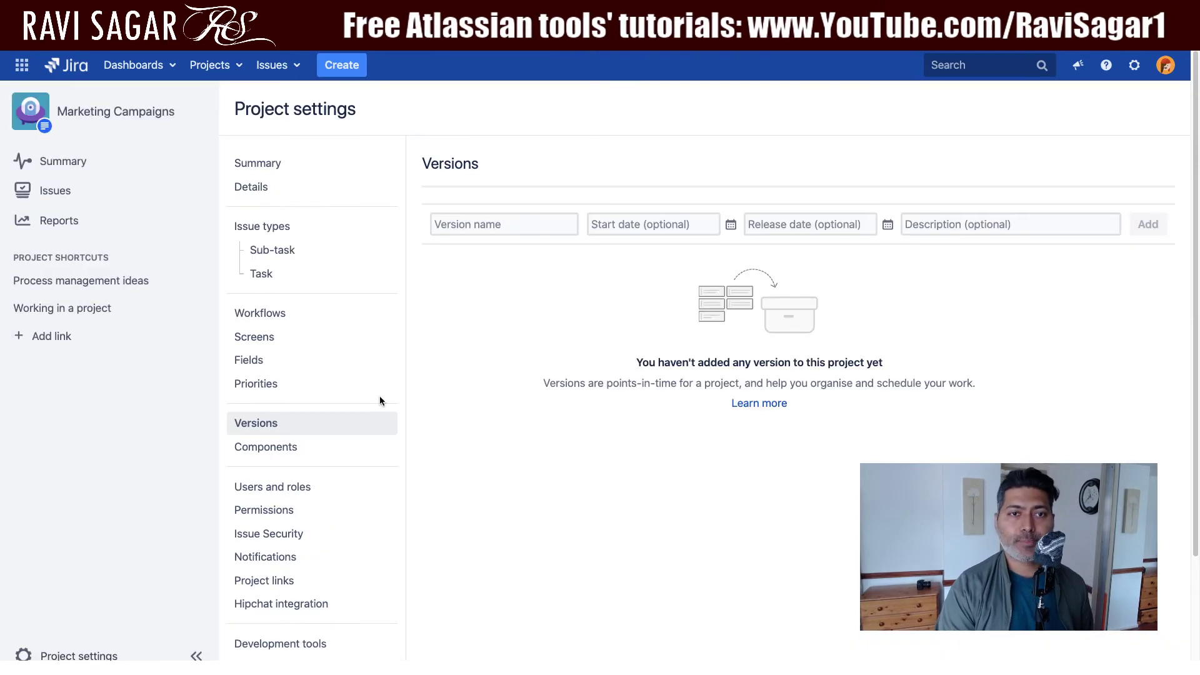
Name a new project version July Campaign and set its release date to 24/jul/20
{"action": "left_click", "coordinate": [505, 225]}
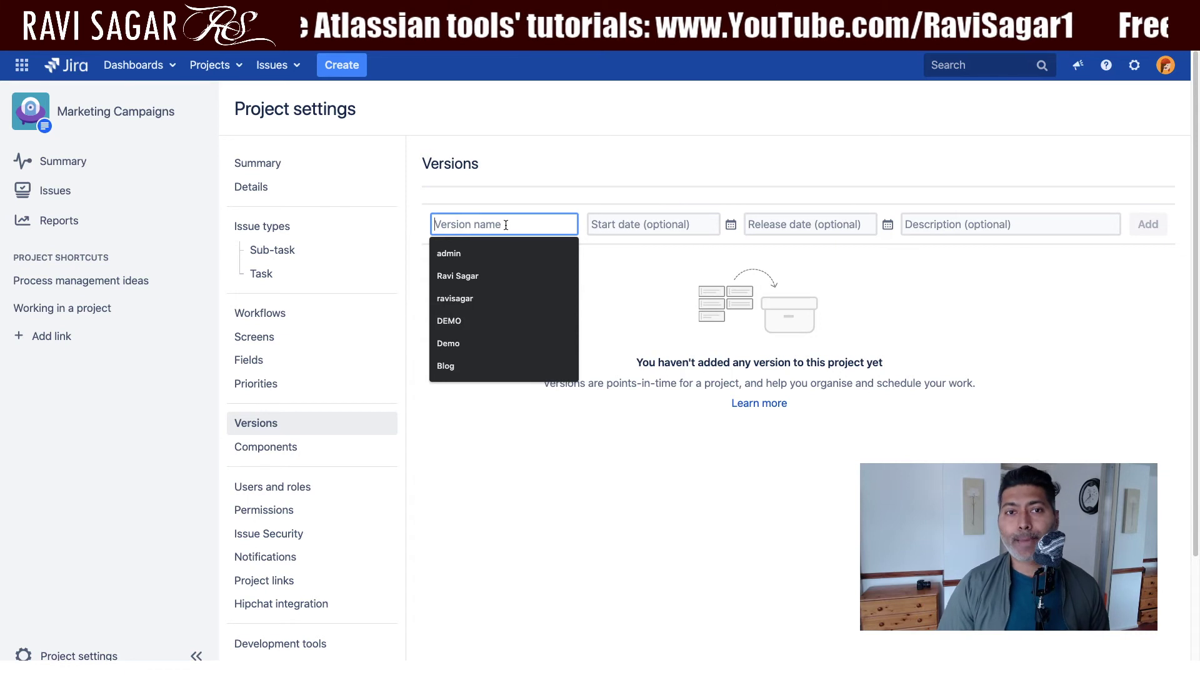
{"action": "type", "text": "j"}
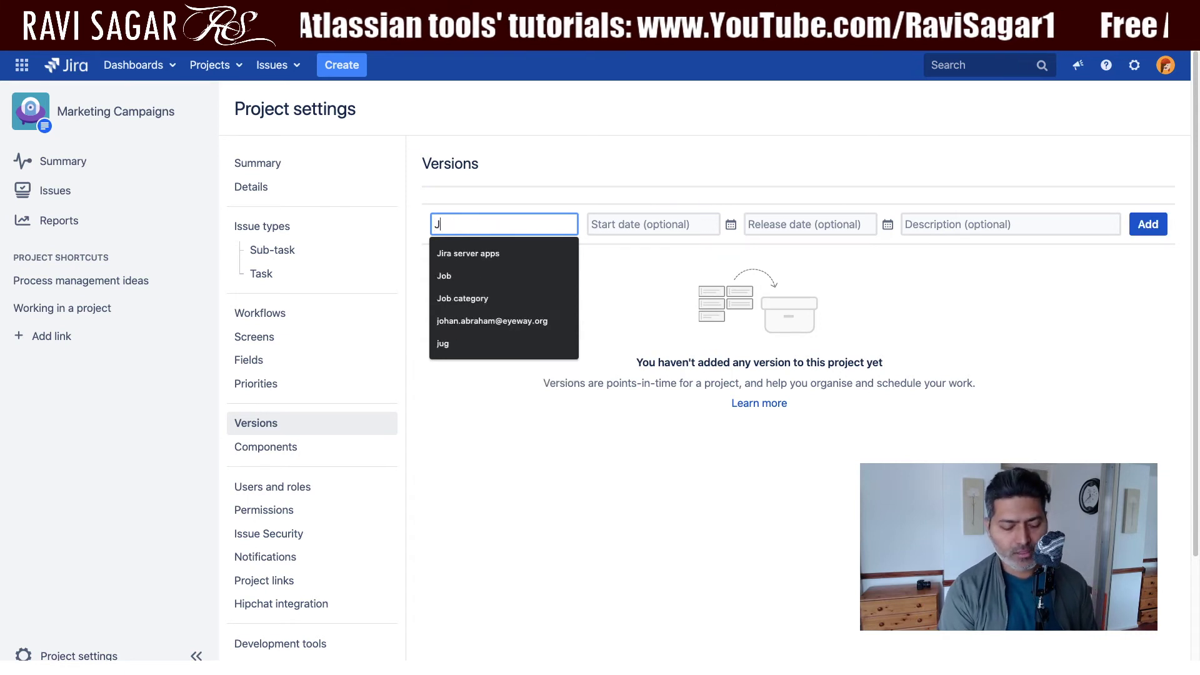
{"action": "key", "text": "BackSpace"}
{"action": "type", "text": "July Campaign"}
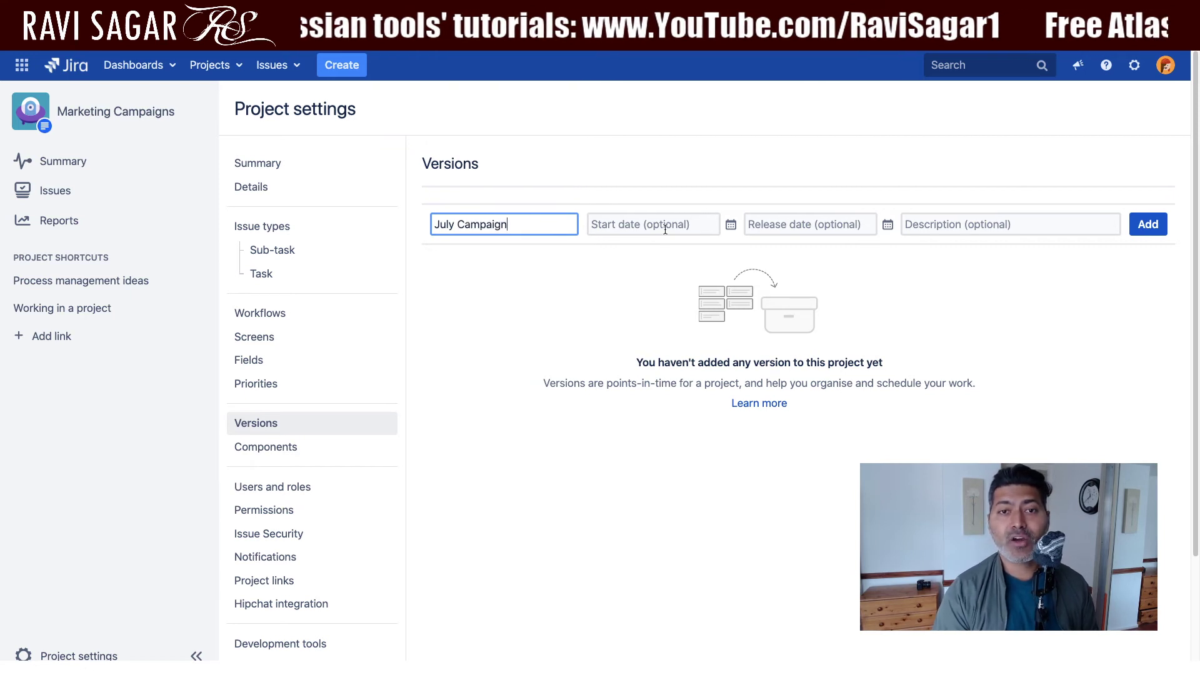
{"action": "left_click", "coordinate": [888, 227]}
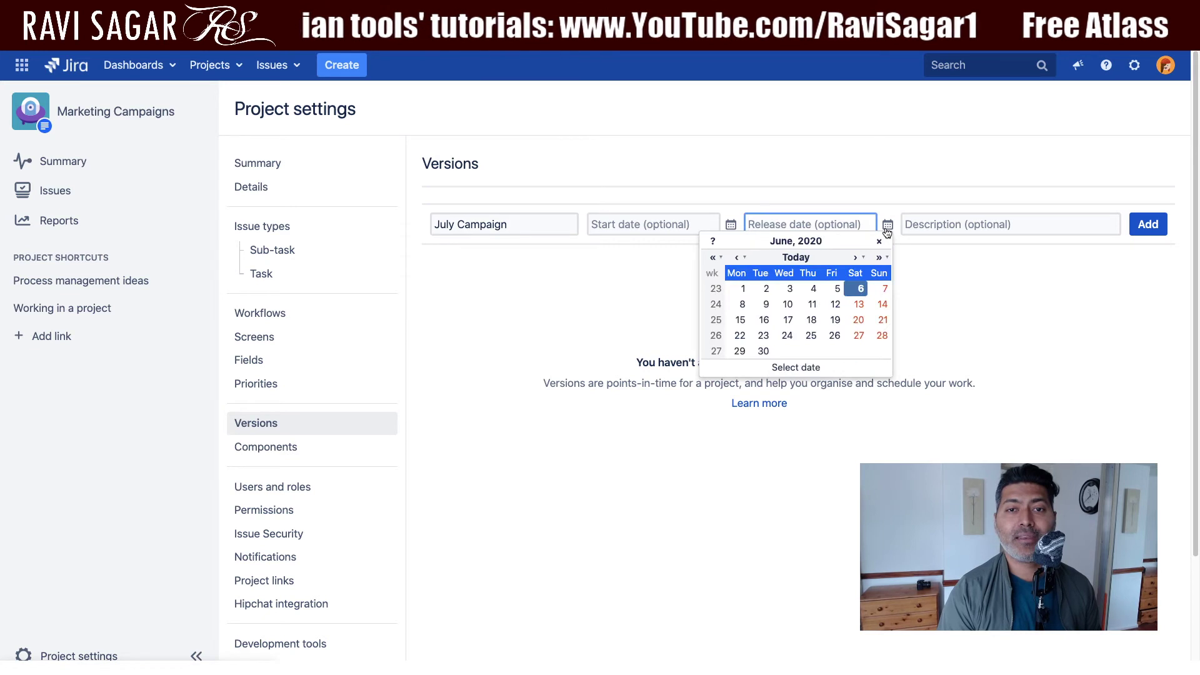
{"action": "left_click", "coordinate": [855, 258]}
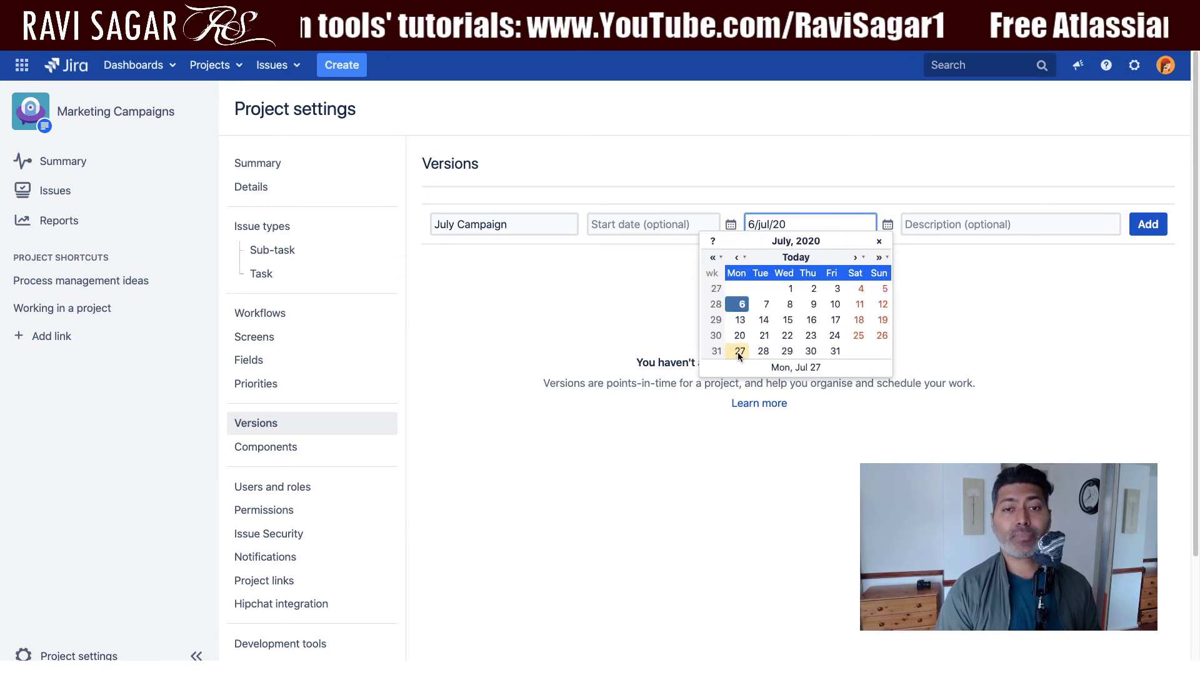
{"action": "left_click", "coordinate": [835, 336]}
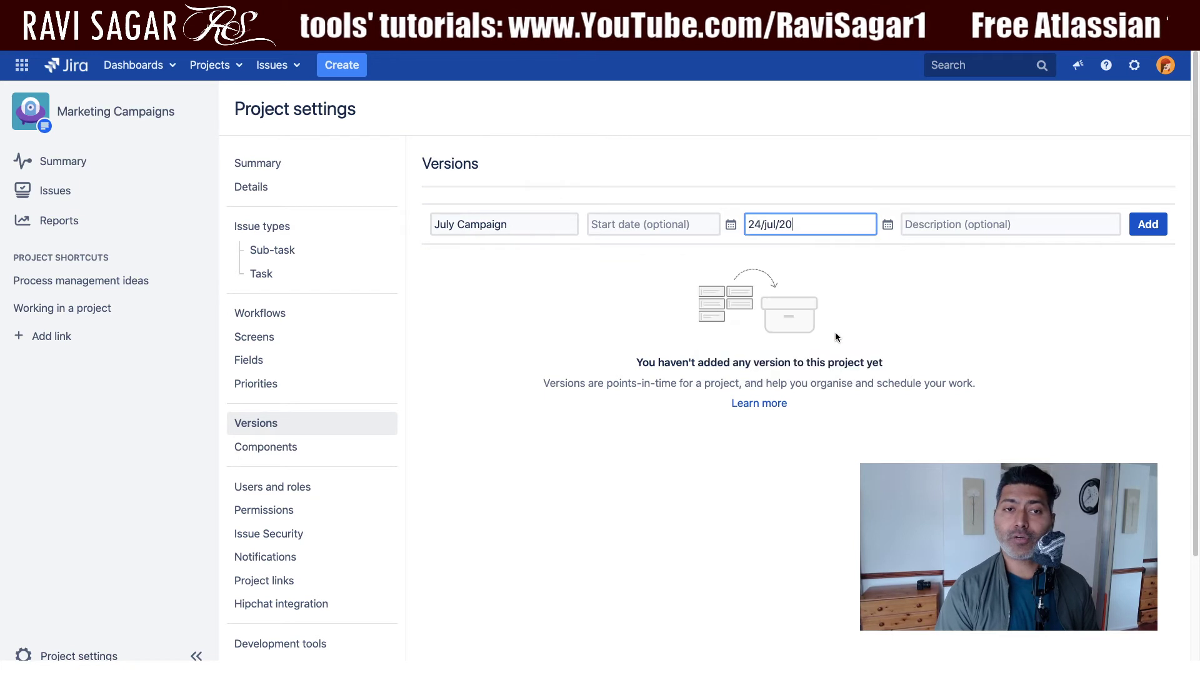
Describe the July Campaign version as "This is for our iOS App" and add it to the project
{"action": "left_click", "coordinate": [1012, 224]}
{"action": "type", "text": "Th"}
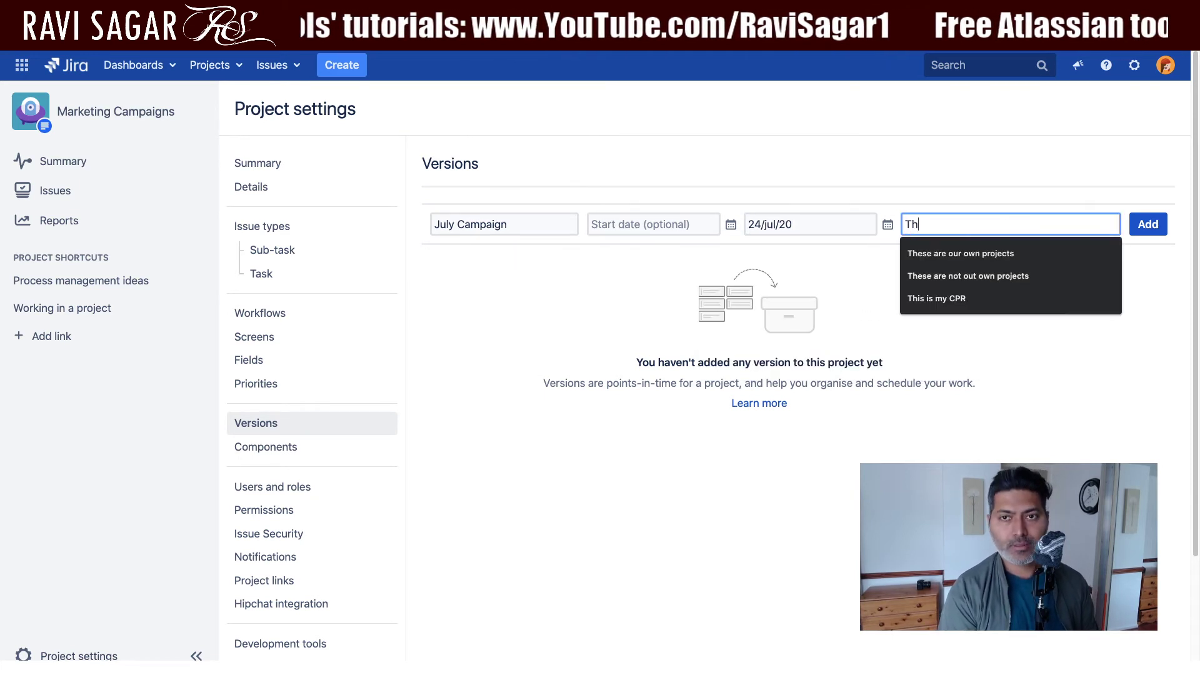
{"action": "type", "text": "is is for "}
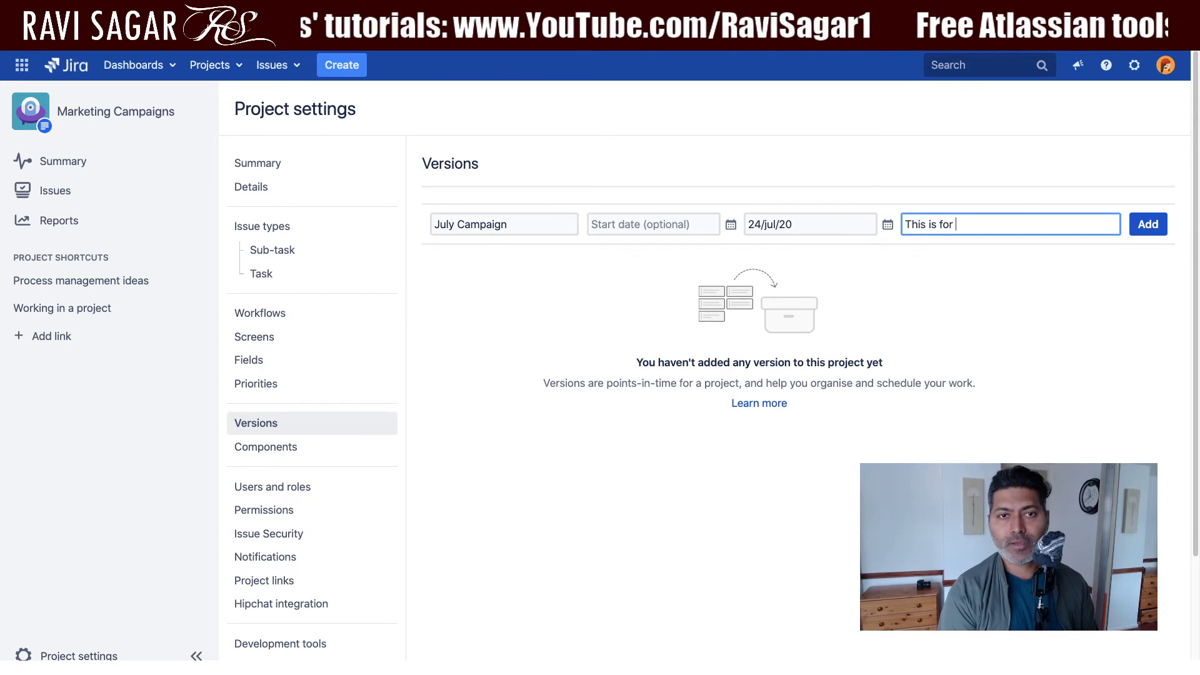
{"action": "type", "text": "our iOS App"}
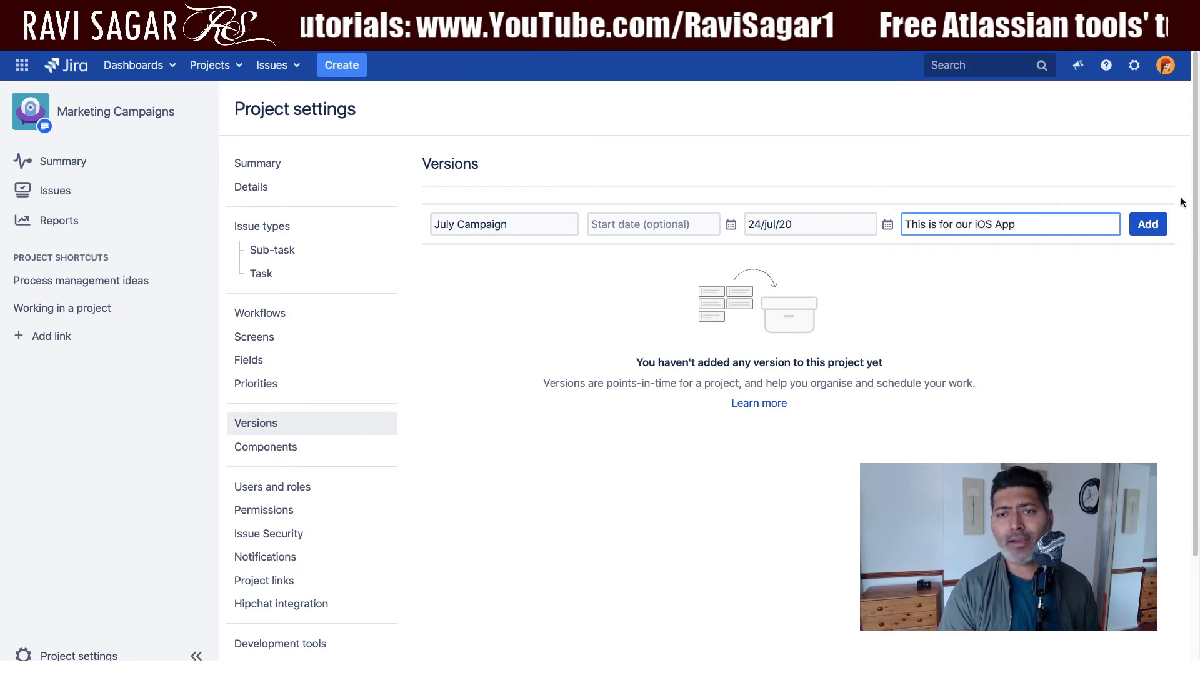
{"action": "left_click", "coordinate": [1153, 228]}
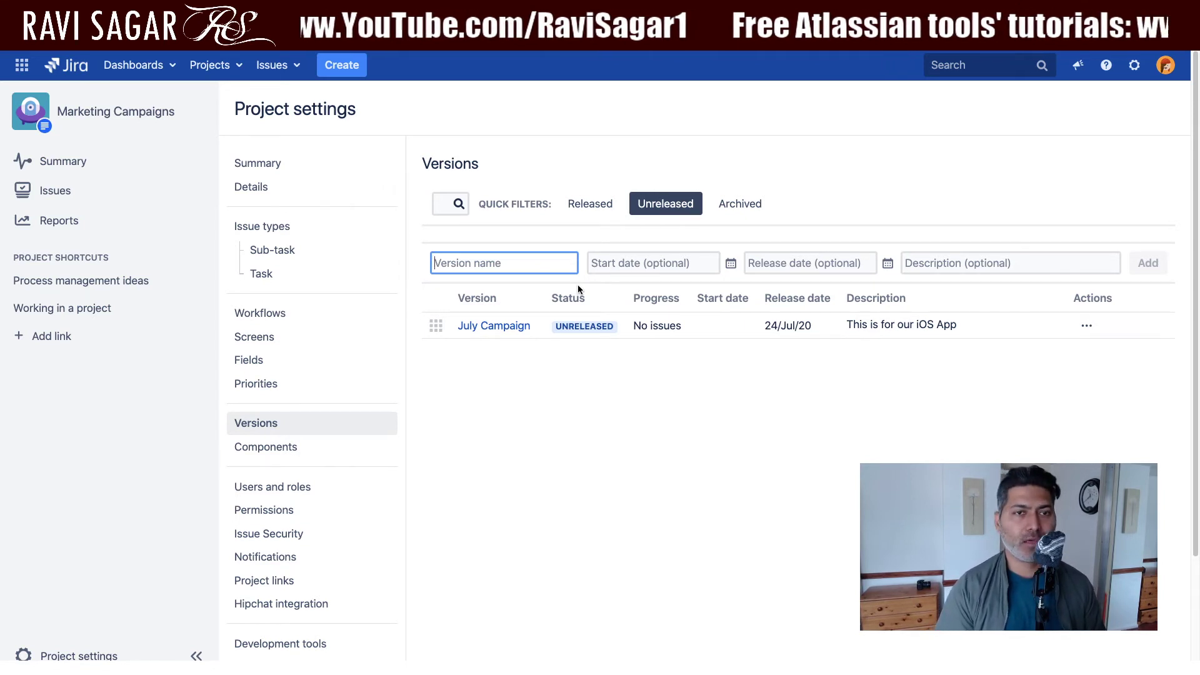
Name a second version August Campaign and set its release date to 28/aug/20
{"action": "type", "text": "Augu"}
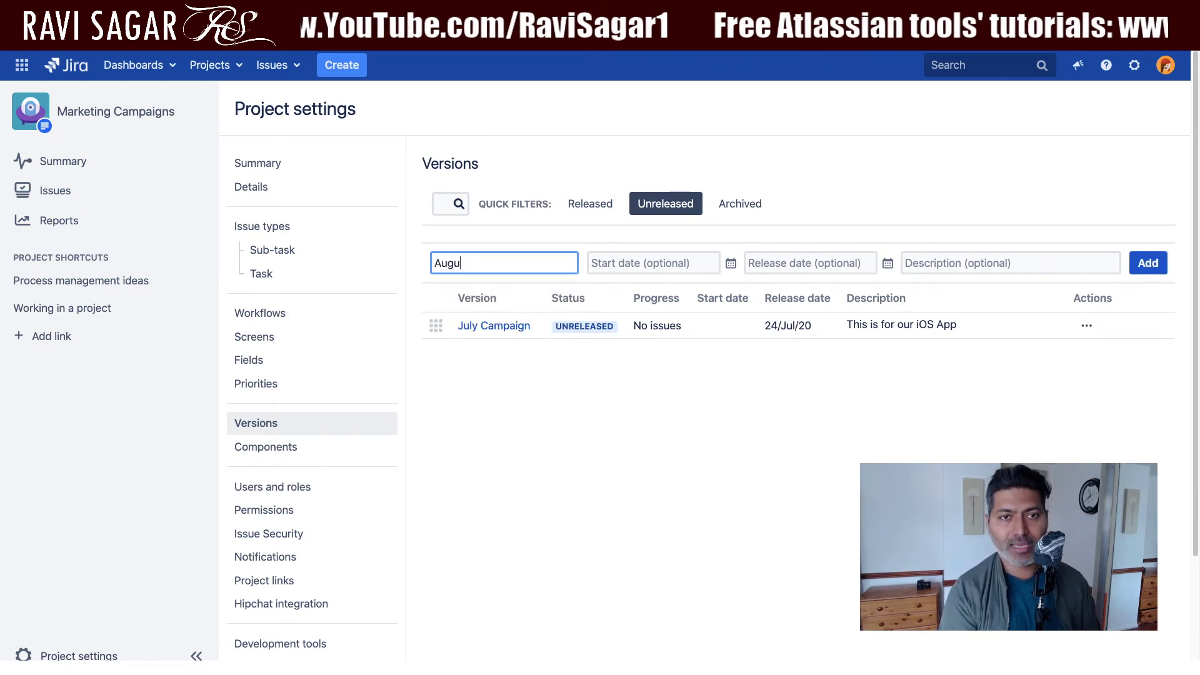
{"action": "type", "text": "st Campa"}
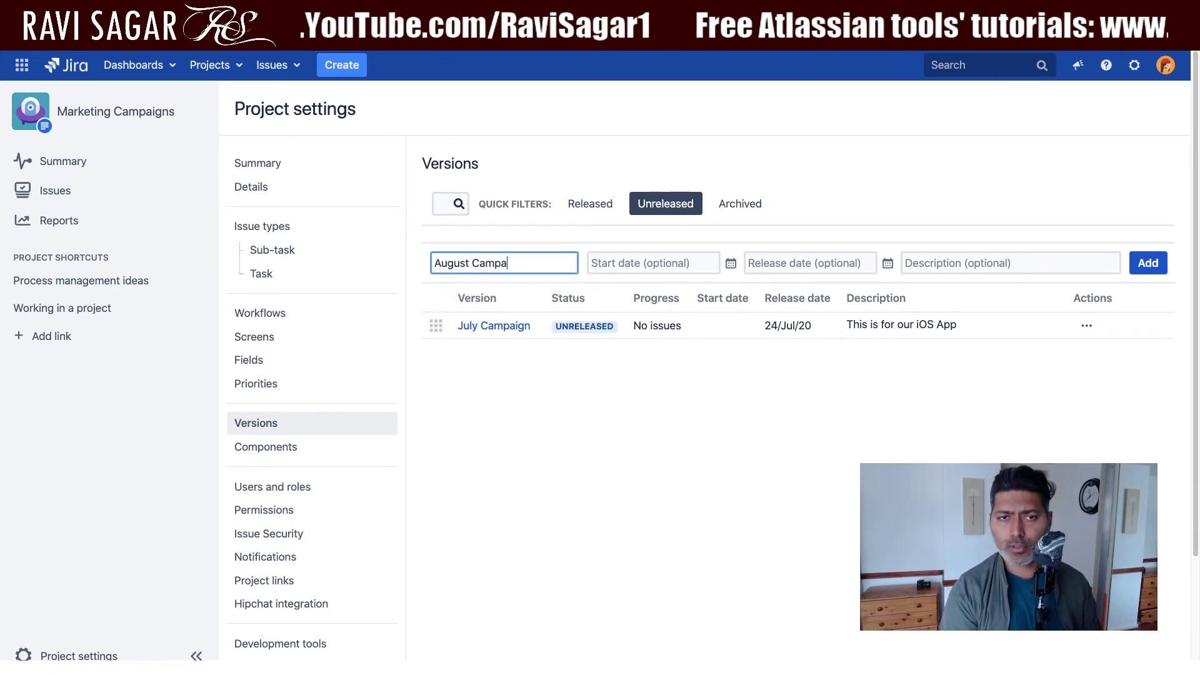
{"action": "type", "text": "ign"}
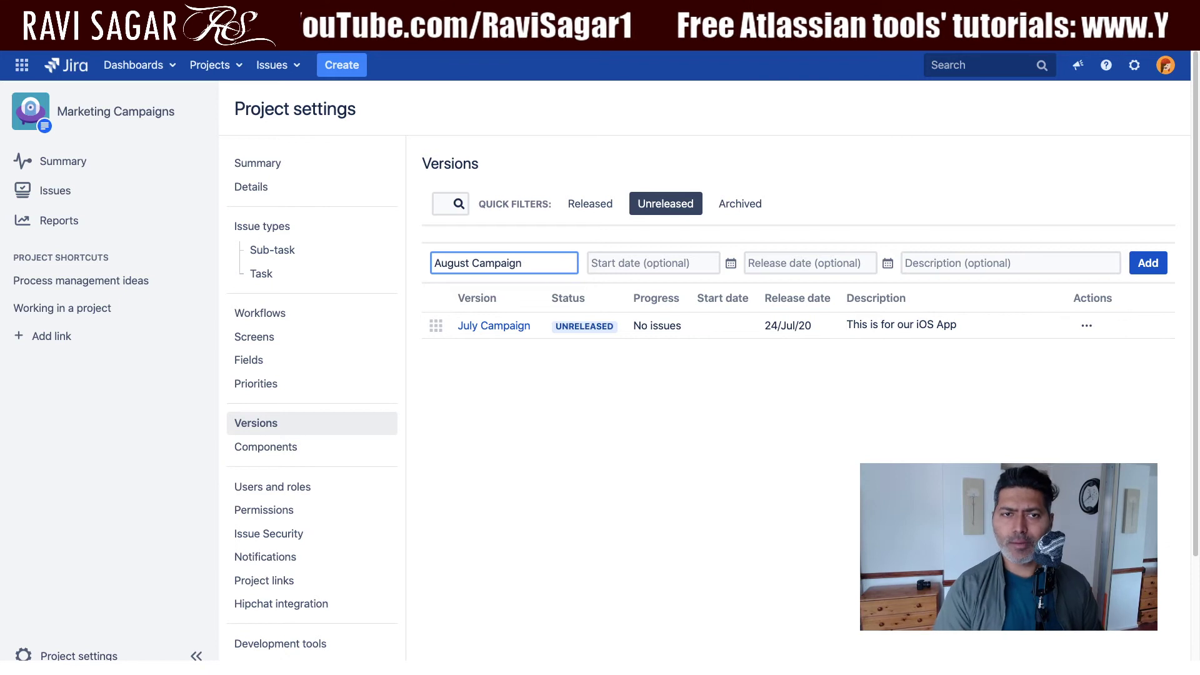
{"action": "left_click", "coordinate": [886, 266]}
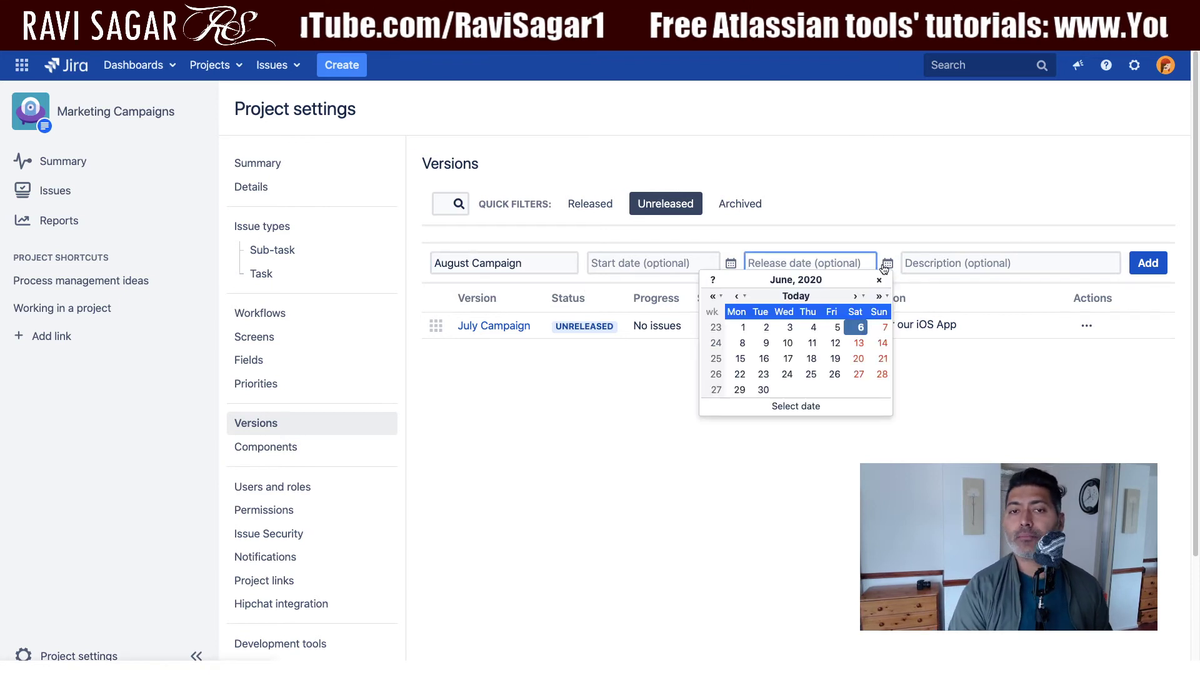
{"action": "left_click", "coordinate": [857, 297]}
{"action": "left_click", "coordinate": [855, 297]}
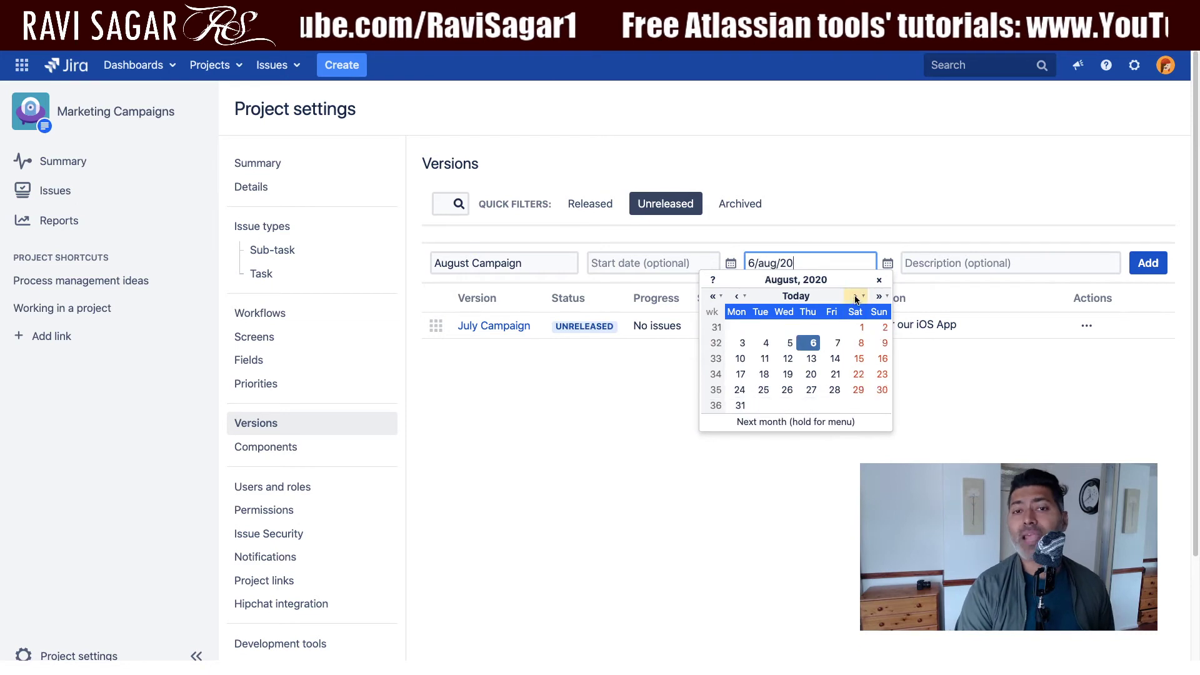
{"action": "left_click", "coordinate": [835, 390]}
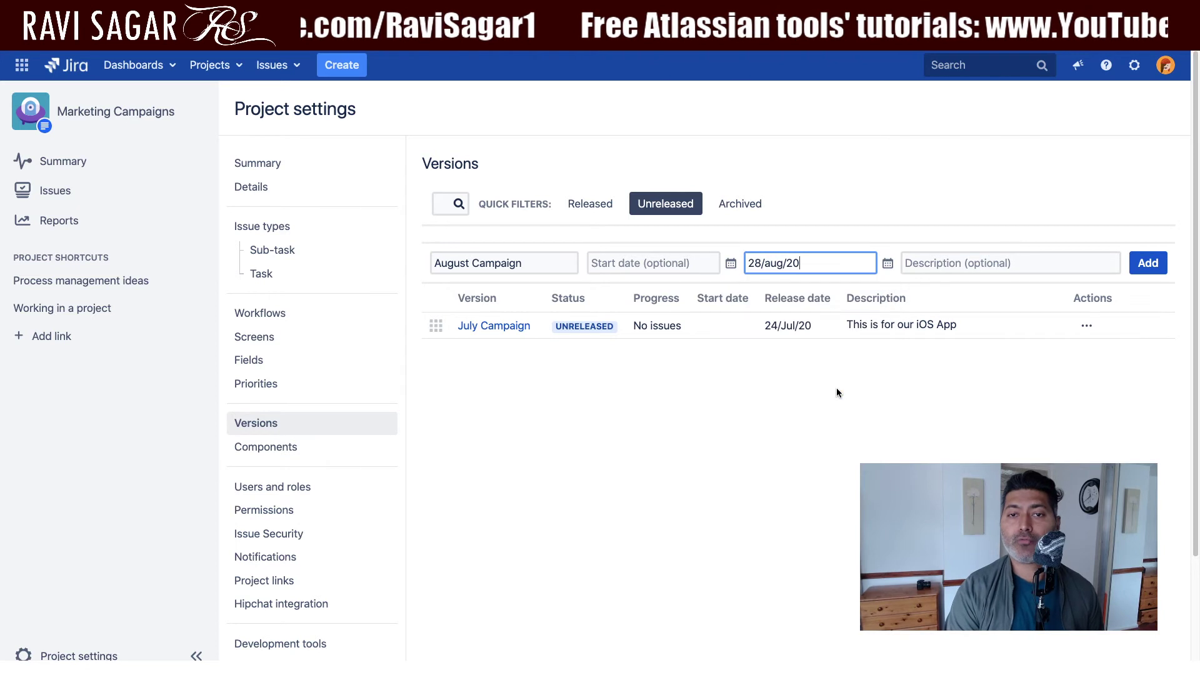
Describe the August Campaign version as "This is for Android App" and add it to the project
{"action": "left_click", "coordinate": [1030, 264]}
{"action": "type", "text": "This is for"}
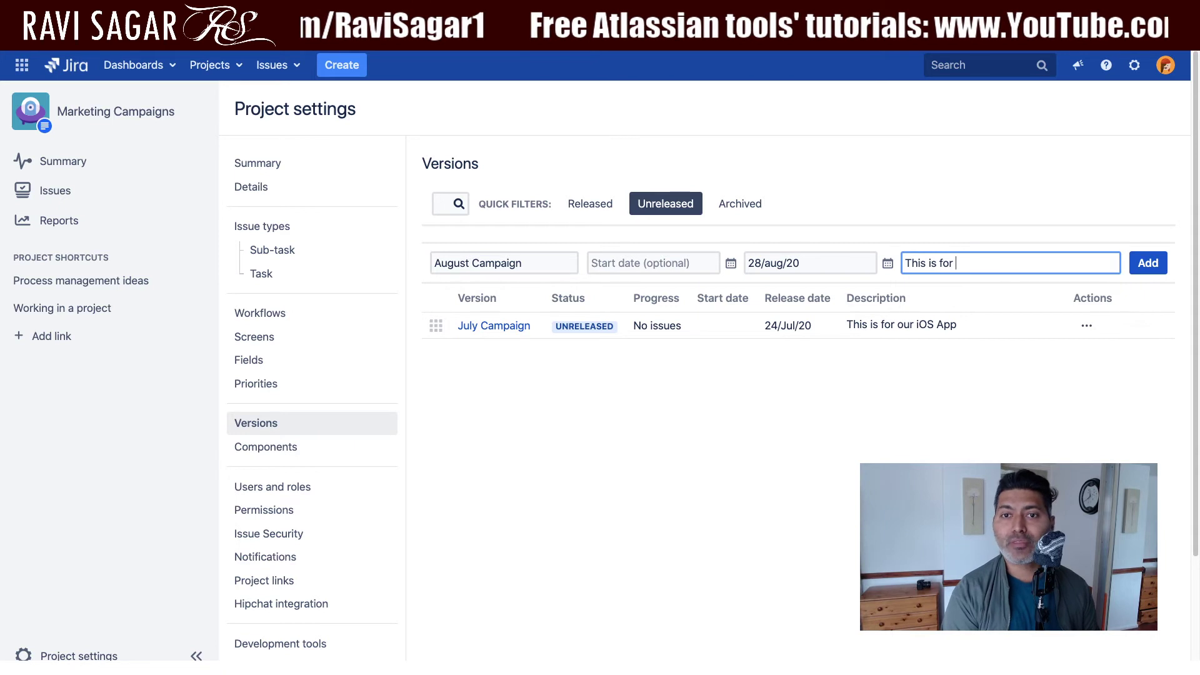
{"action": "type", "text": " A"}
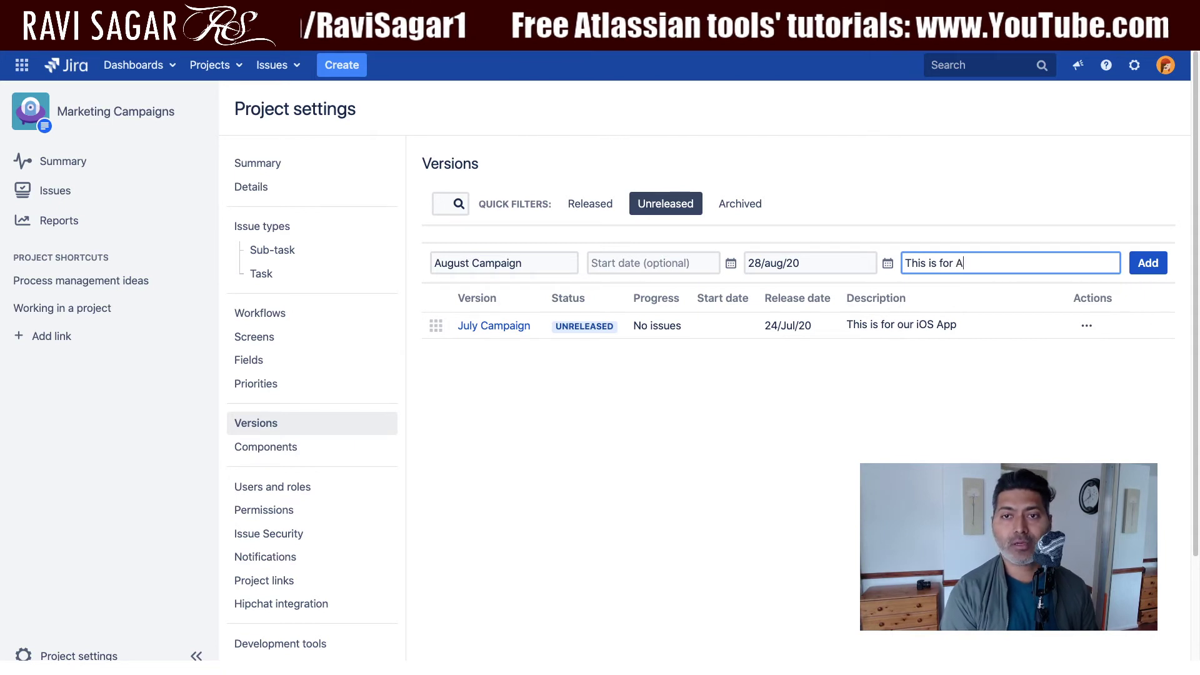
{"action": "type", "text": "ndroid App"}
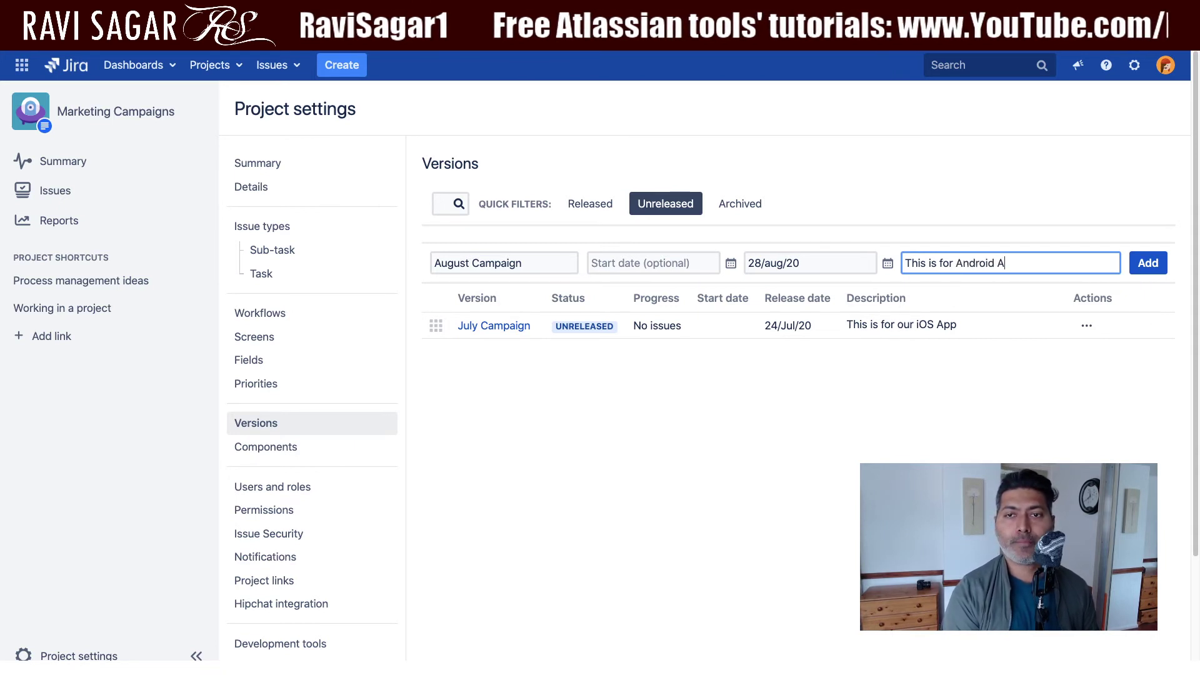
{"action": "left_click", "coordinate": [1148, 262]}
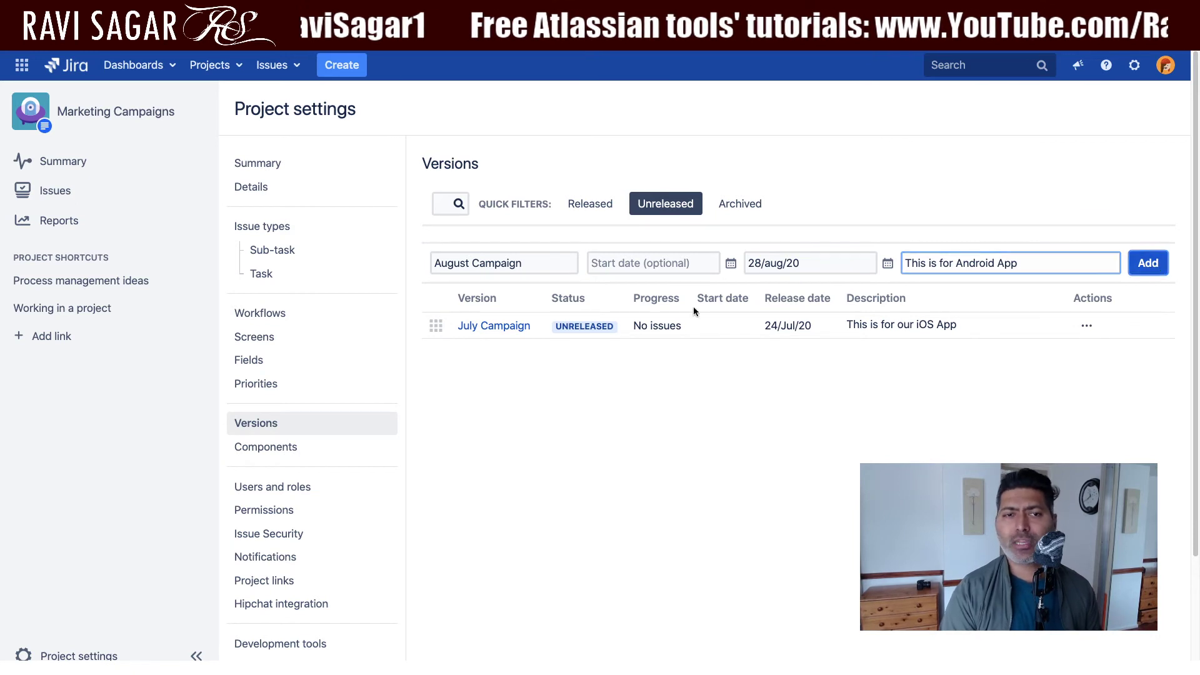
{"action": "left_click", "coordinate": [569, 435]}
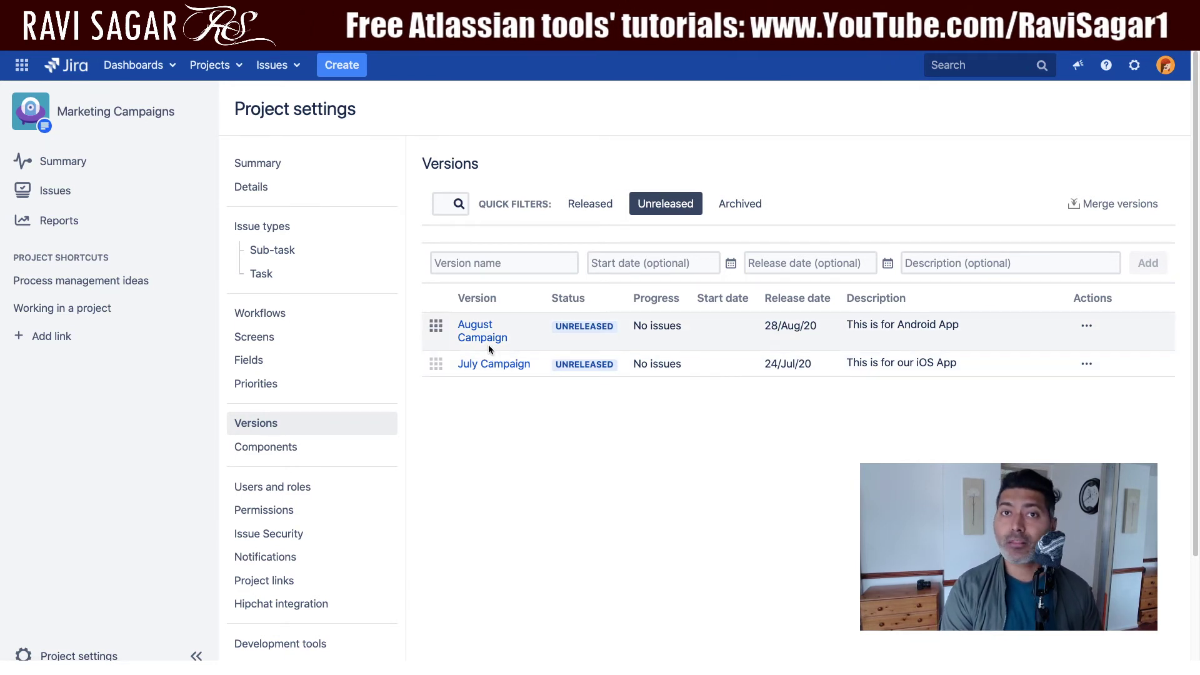
Open the project's Components settings and start naming a new component
{"action": "left_click", "coordinate": [295, 450]}
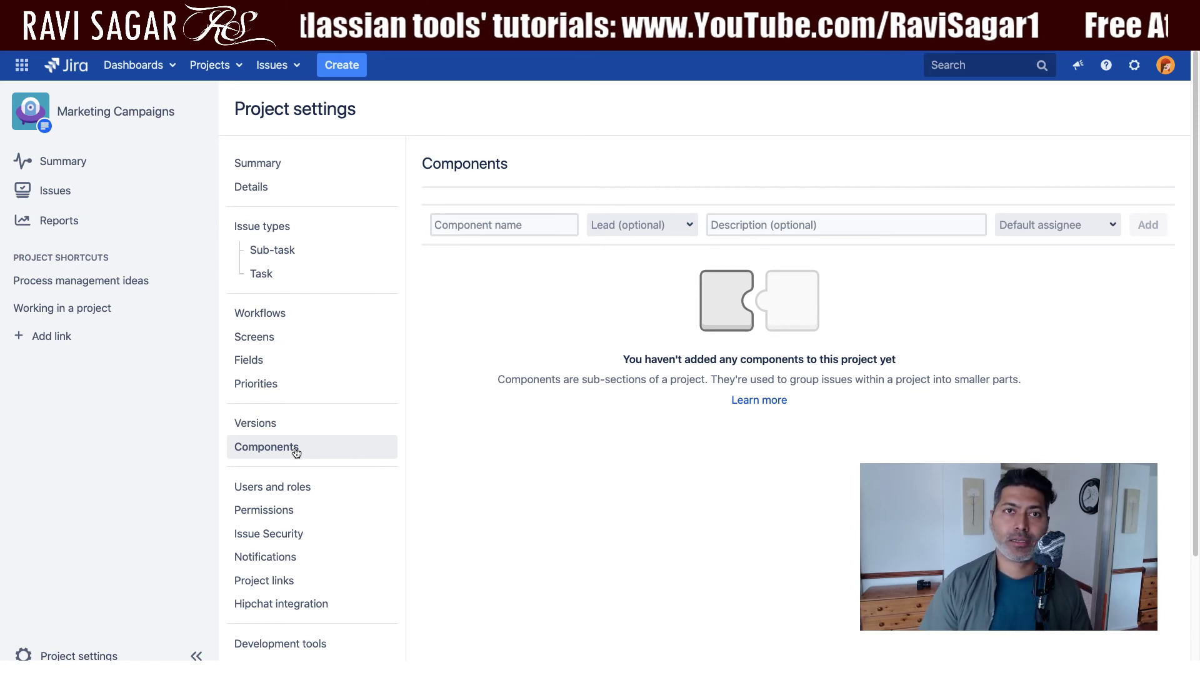
{"action": "left_click", "coordinate": [478, 226]}
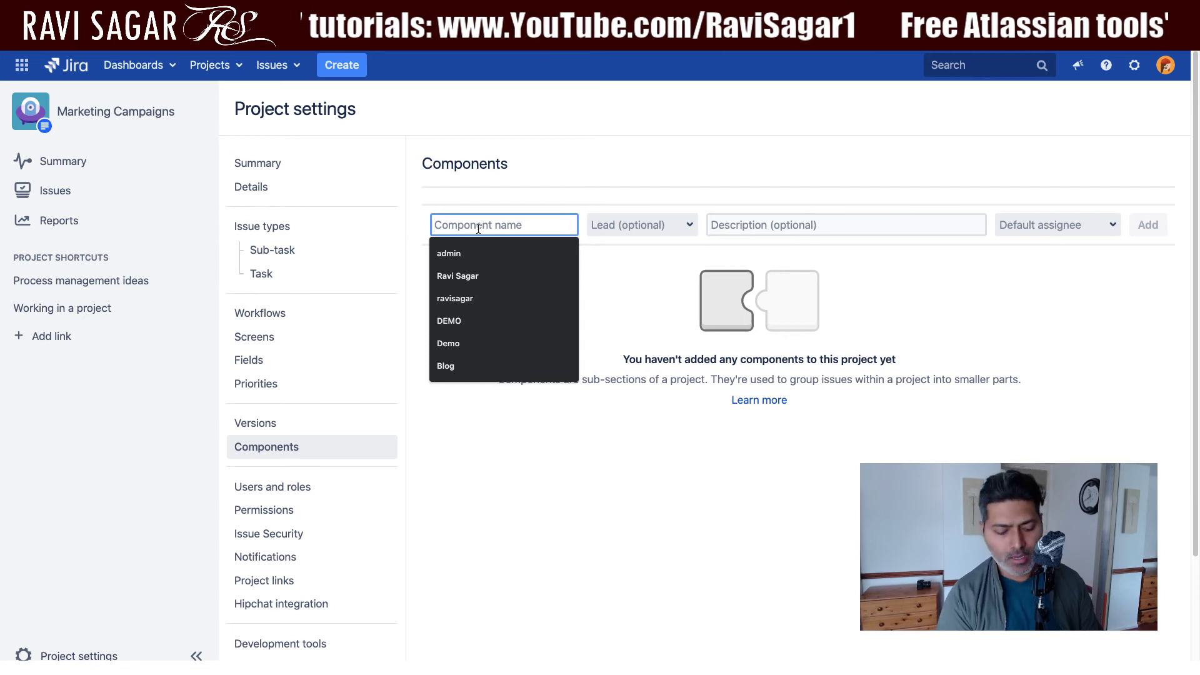
{"action": "type", "text": "Blog"}
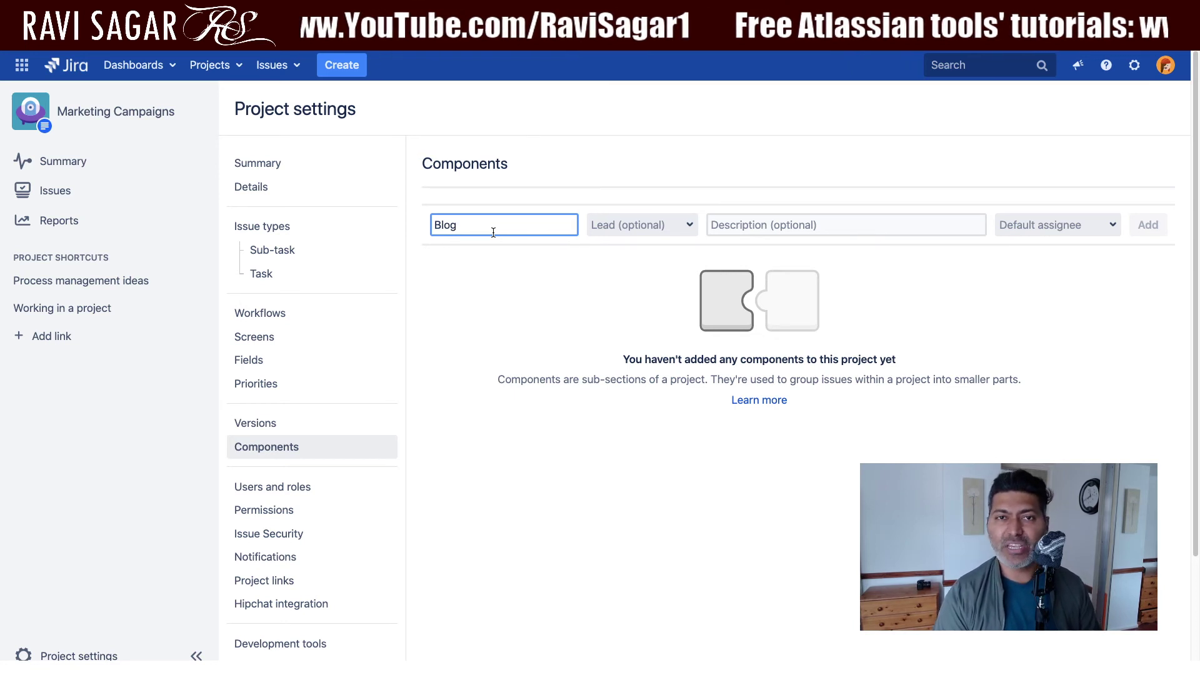
{"action": "key", "text": "BackSpace"}
{"action": "key", "text": "BackSpace"}
{"action": "key", "text": "BackSpace"}
{"action": "key", "text": "BackSpace"}
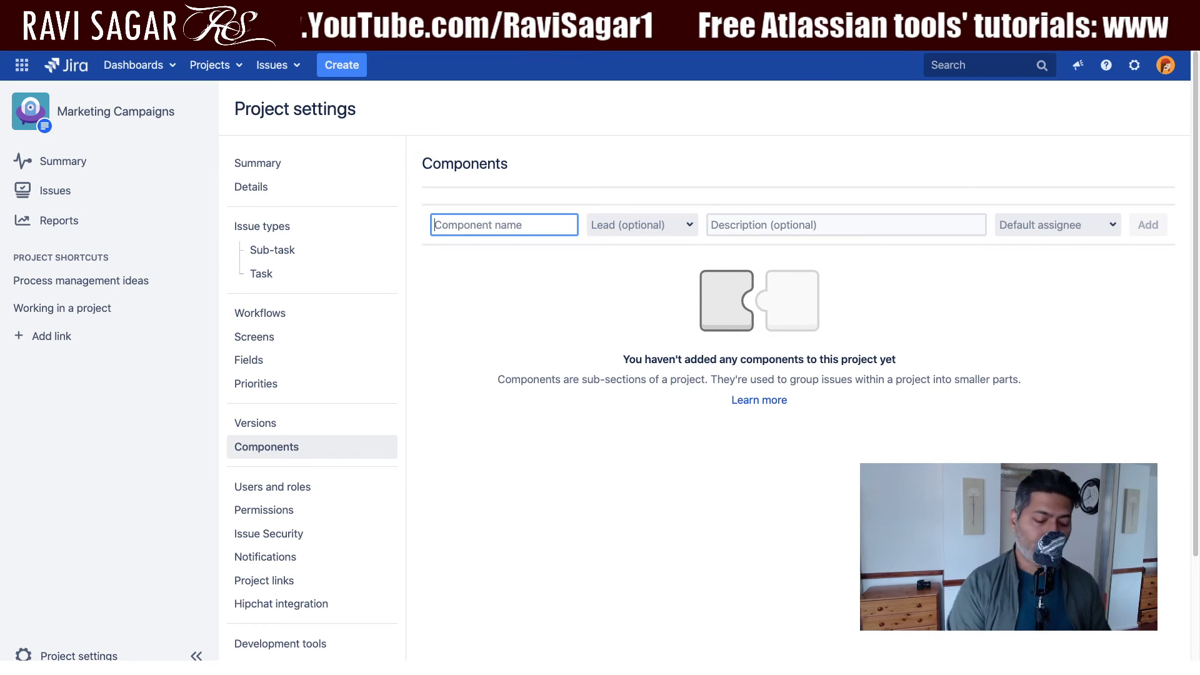
Name the new component iOS and set its lead to the user labelled Designer, found by searching for Des
{"action": "type", "text": "i"}
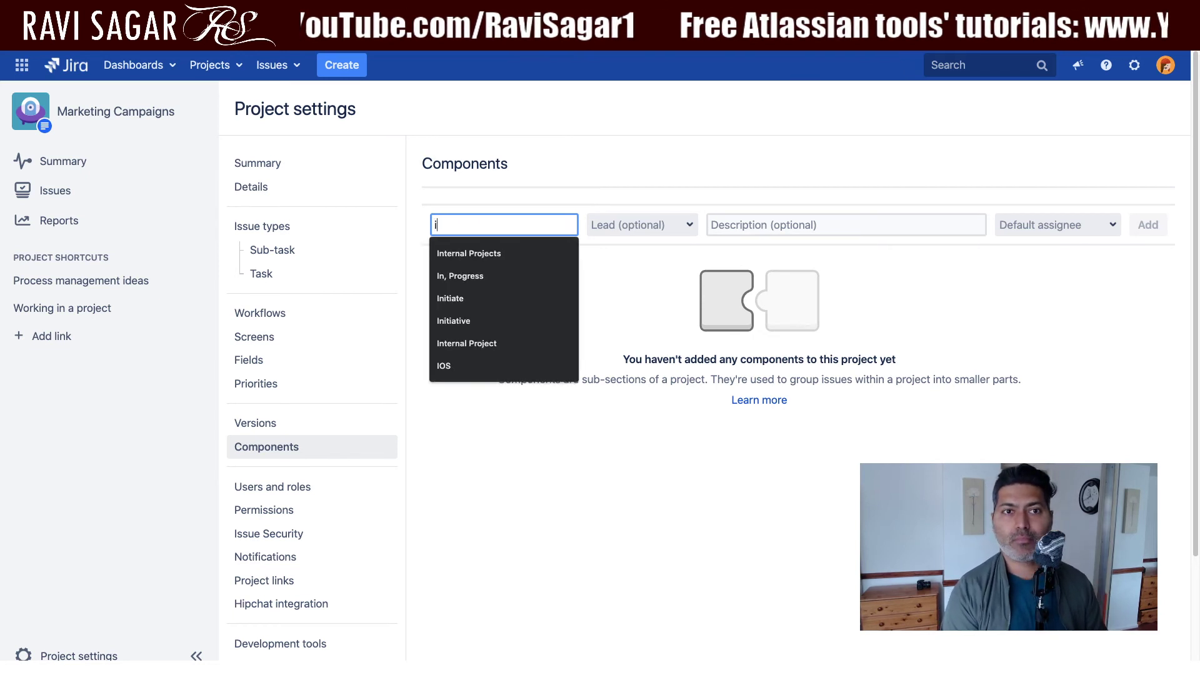
{"action": "type", "text": "OS"}
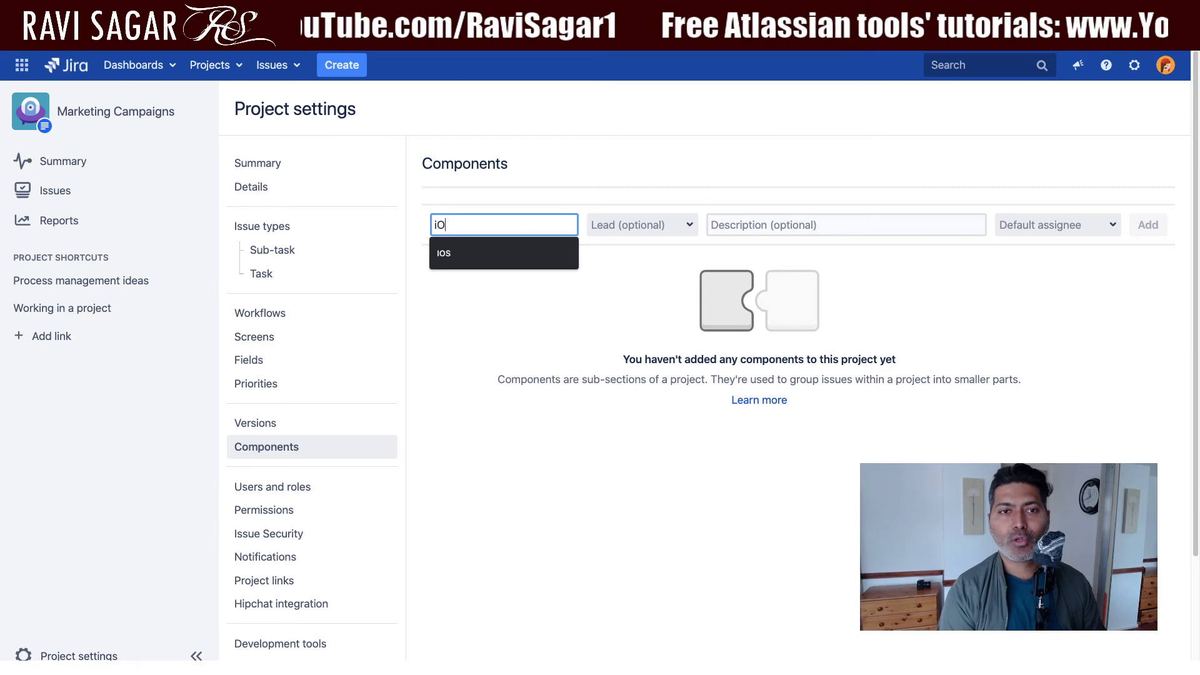
{"action": "left_click", "coordinate": [658, 280]}
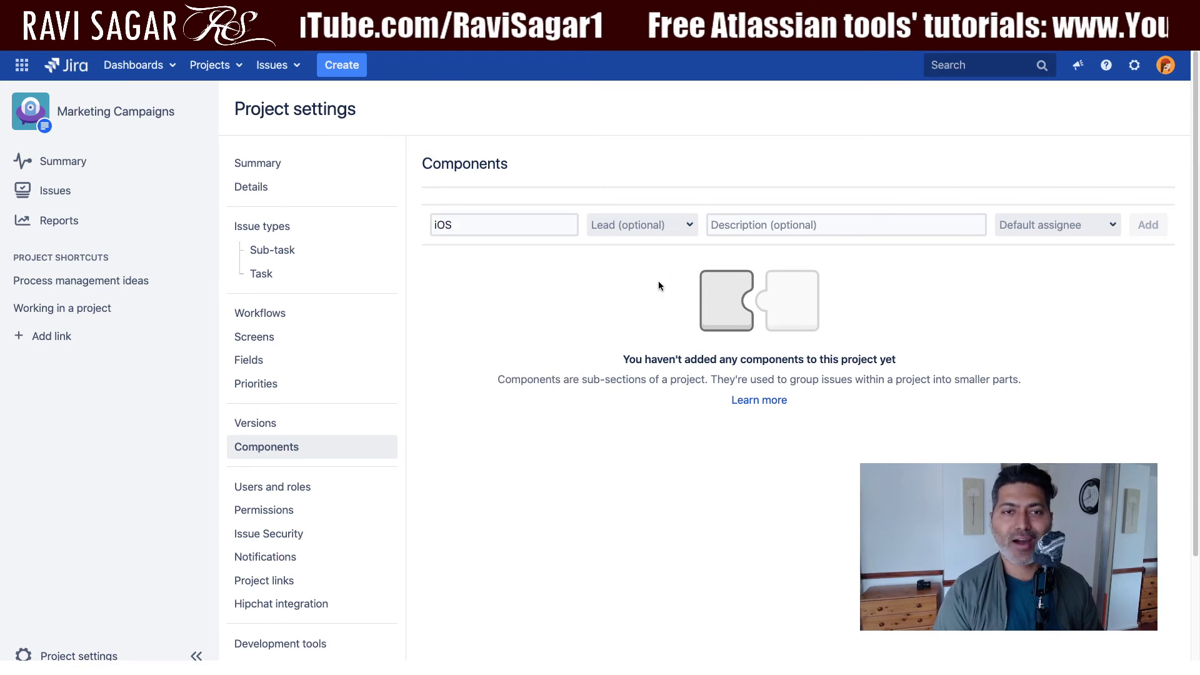
{"action": "left_click", "coordinate": [682, 225]}
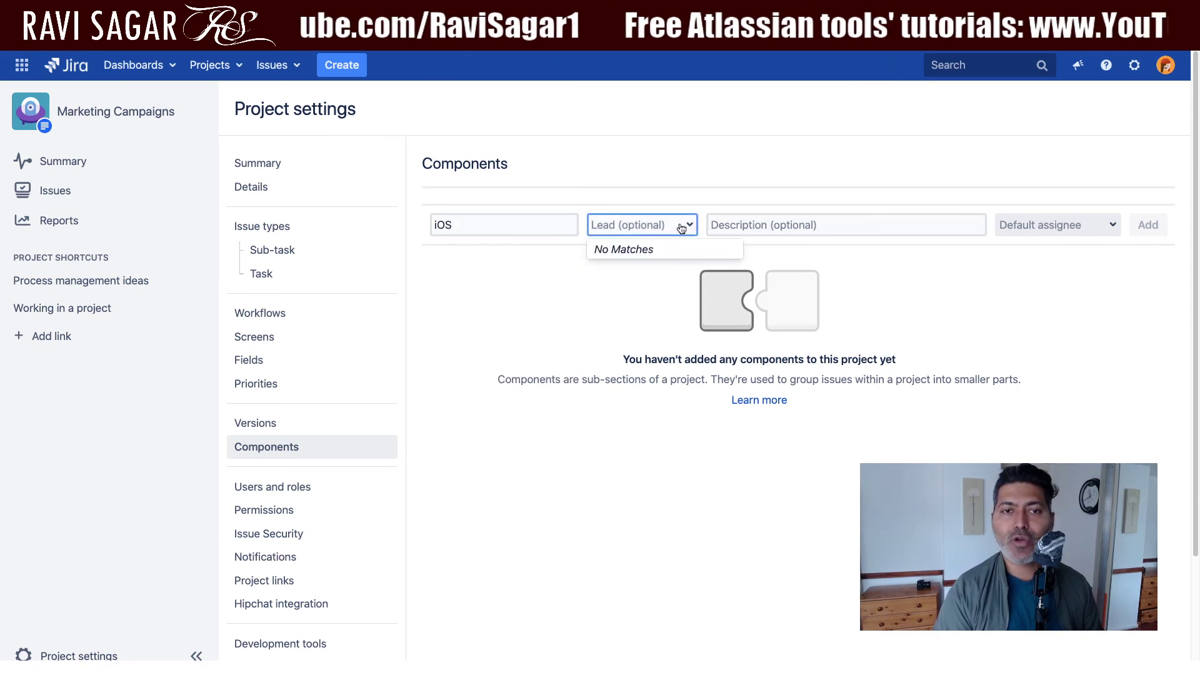
{"action": "left_click", "coordinate": [688, 226]}
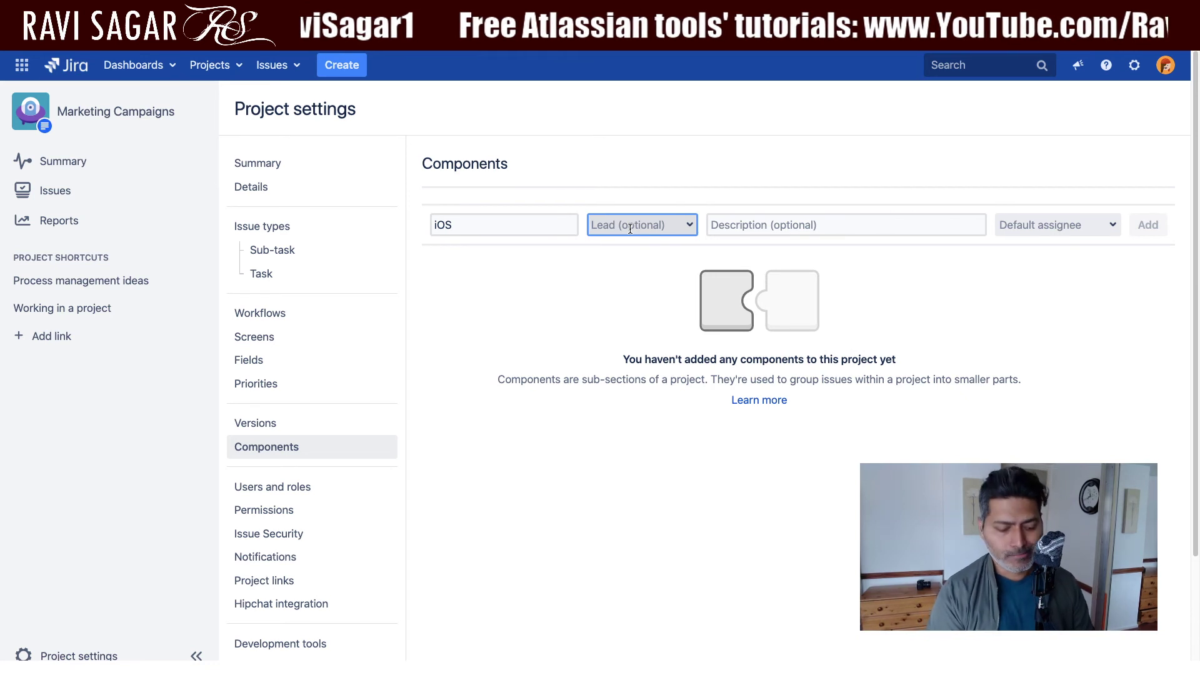
{"action": "type", "text": "Des"}
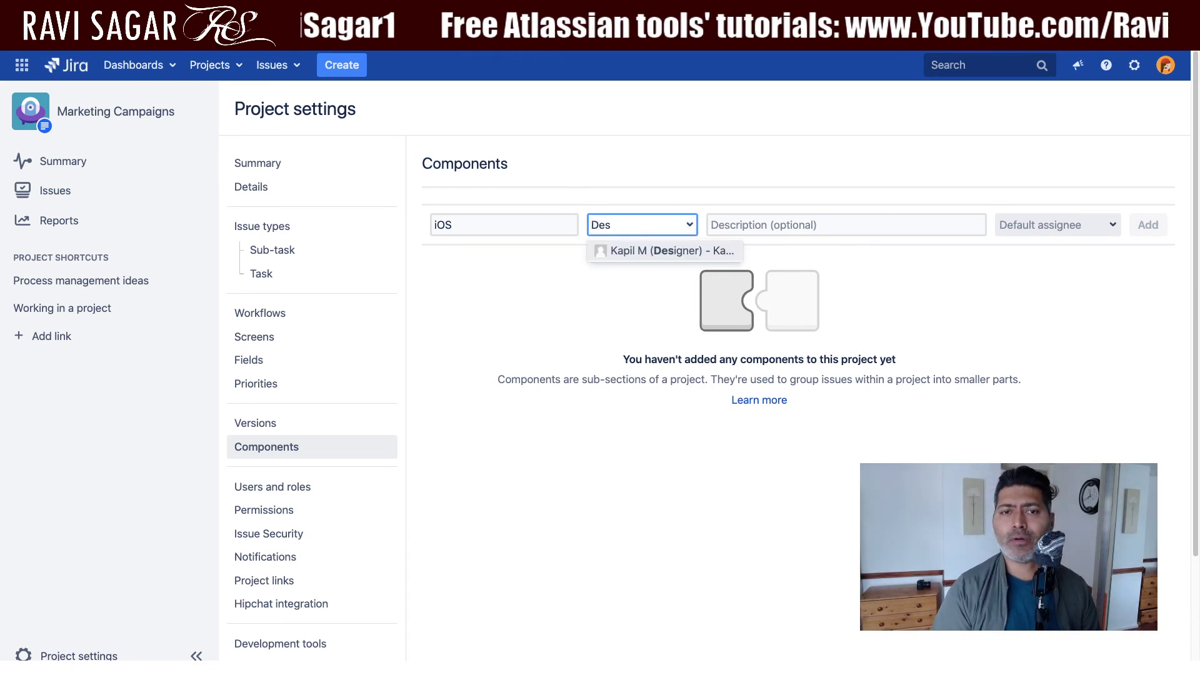
{"action": "key", "text": "Return"}
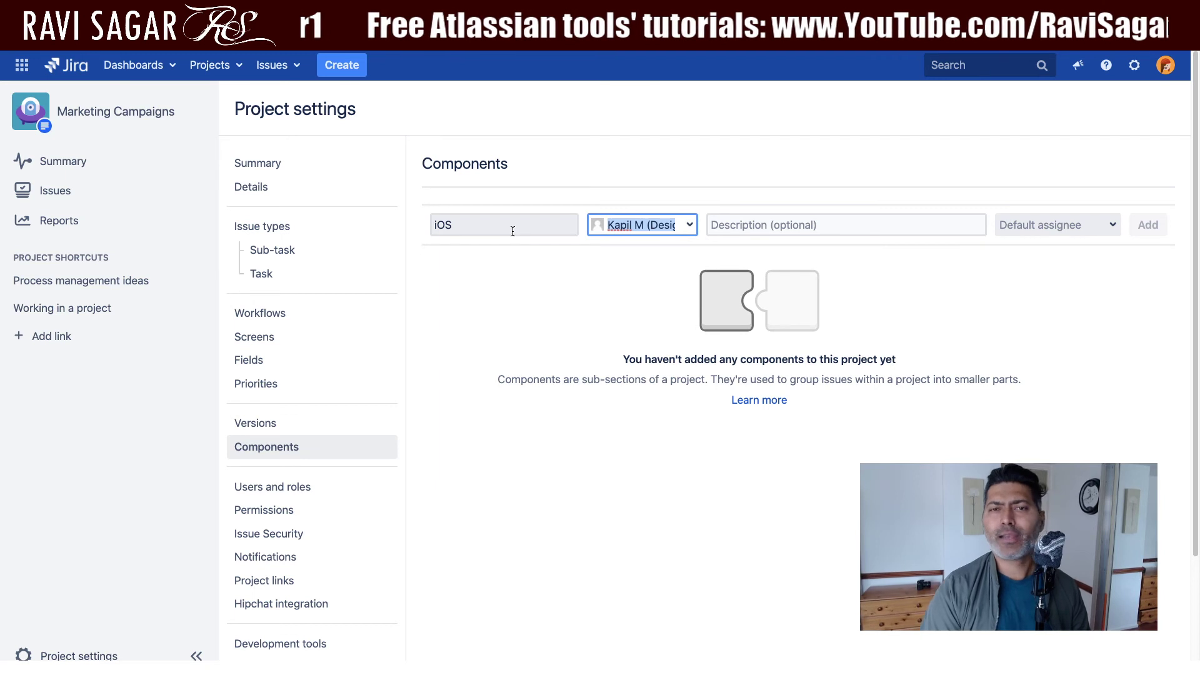
Set the iOS component's default assignee to the component lead
{"action": "left_click", "coordinate": [1066, 224]}
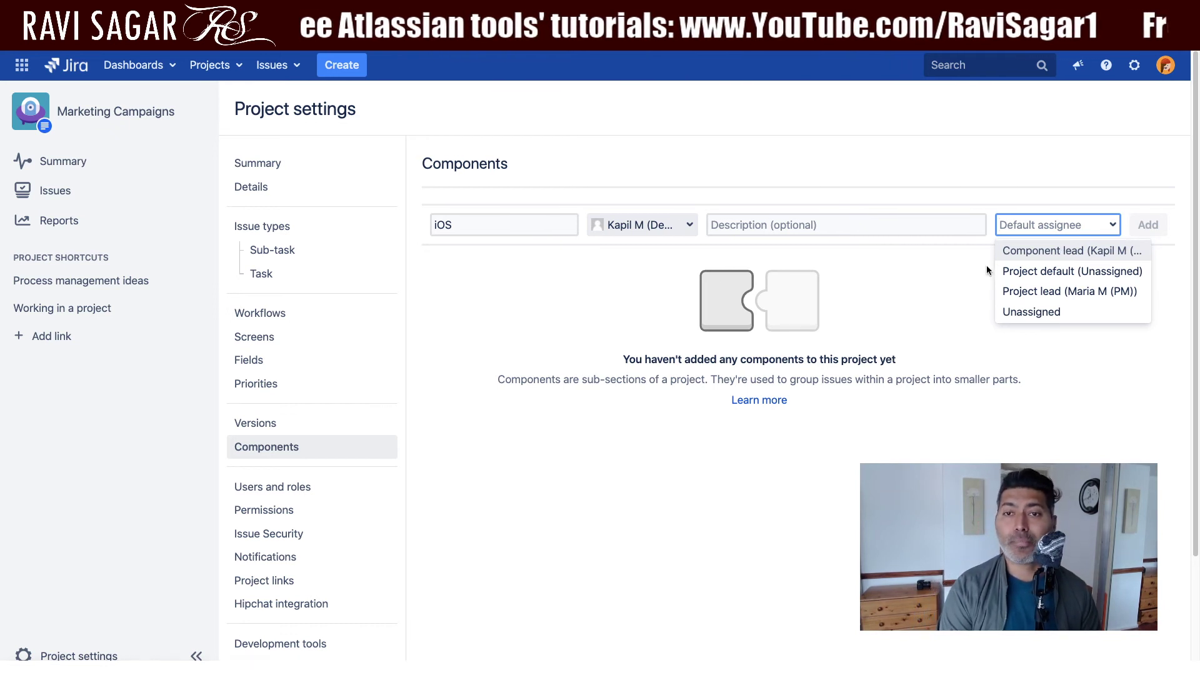
{"action": "left_click", "coordinate": [1055, 253]}
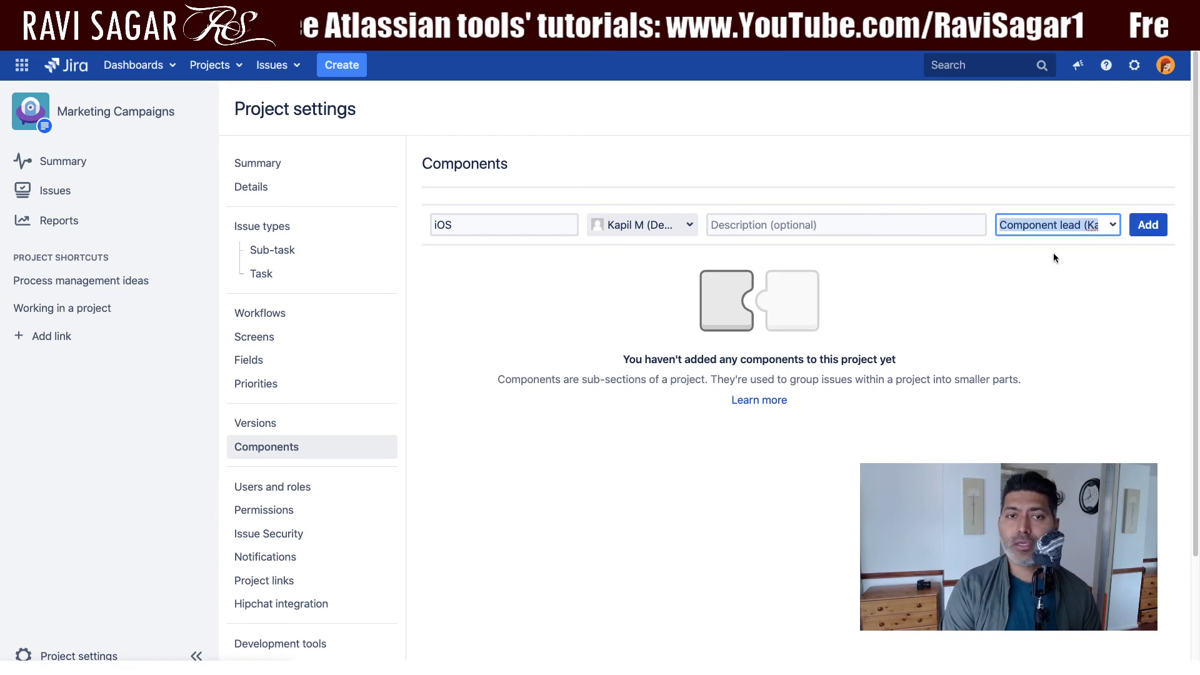
{"action": "left_click", "coordinate": [509, 225]}
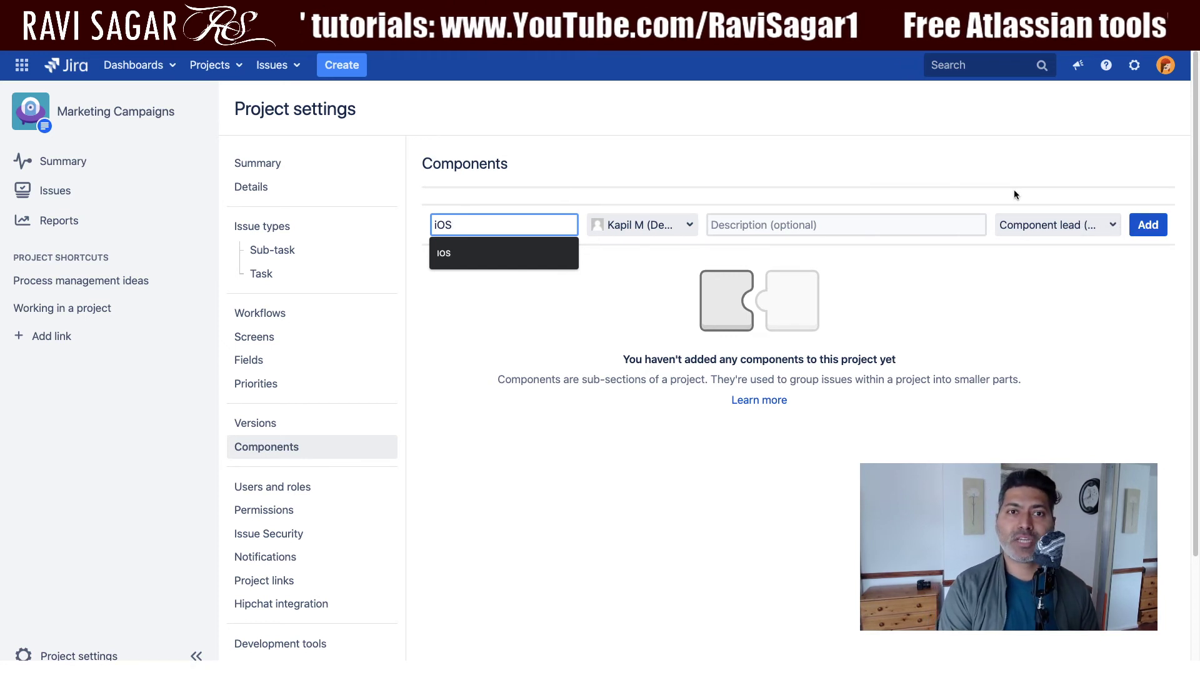
Add the prepared iOS component to the project
{"action": "left_click", "coordinate": [942, 202]}
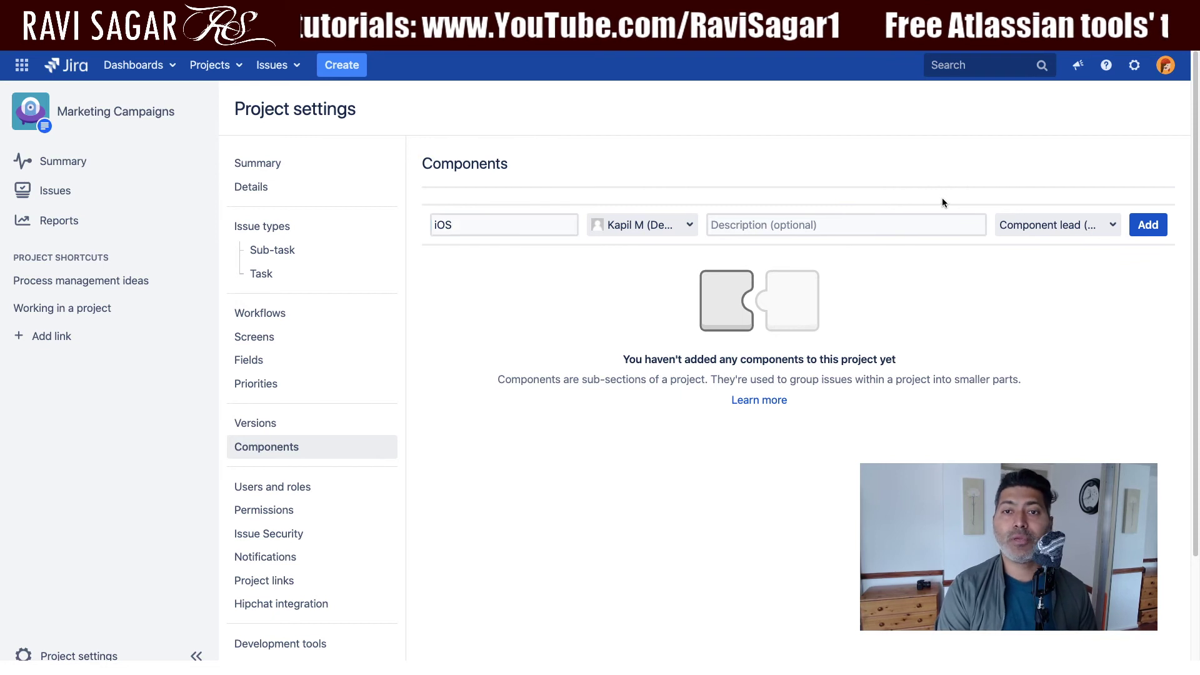
{"action": "left_click", "coordinate": [1155, 226]}
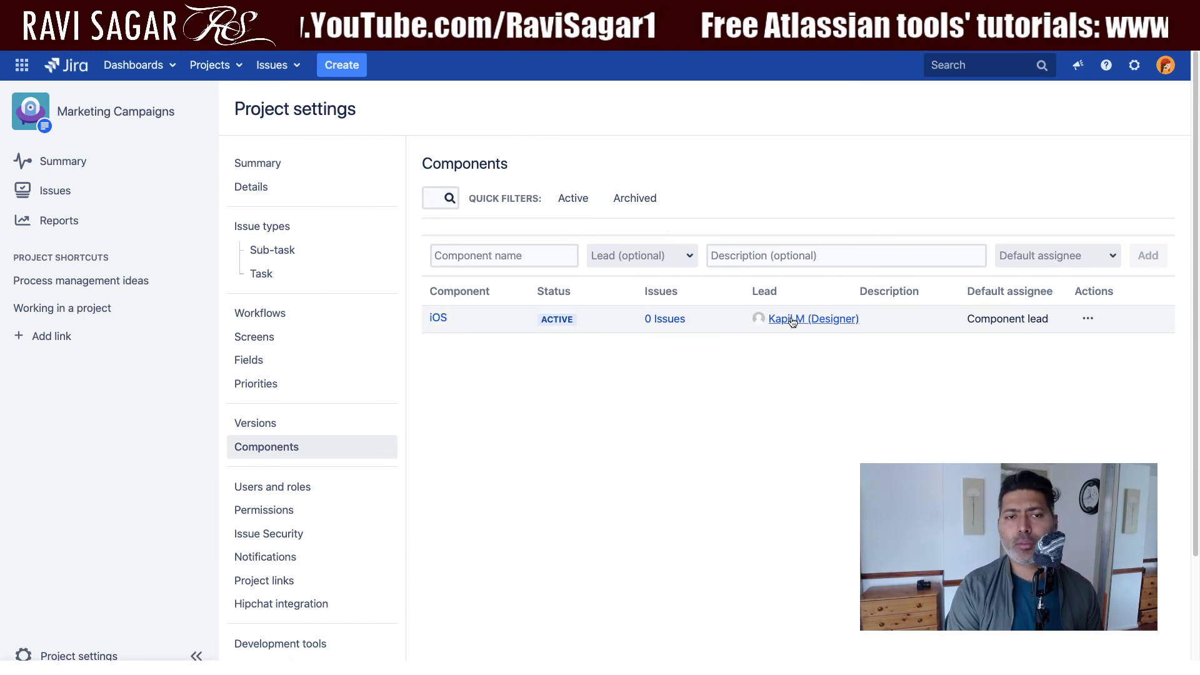
Start another new component and name it Android
{"action": "left_click", "coordinate": [470, 256]}
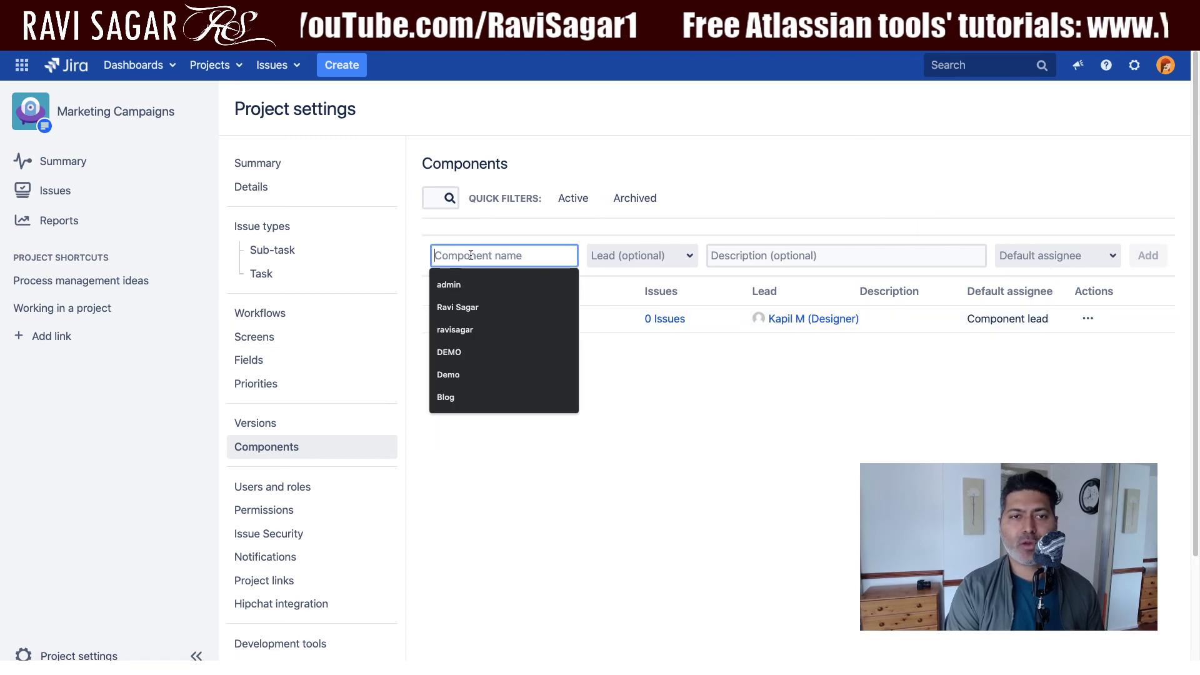
{"action": "type", "text": "Adnoi=="}
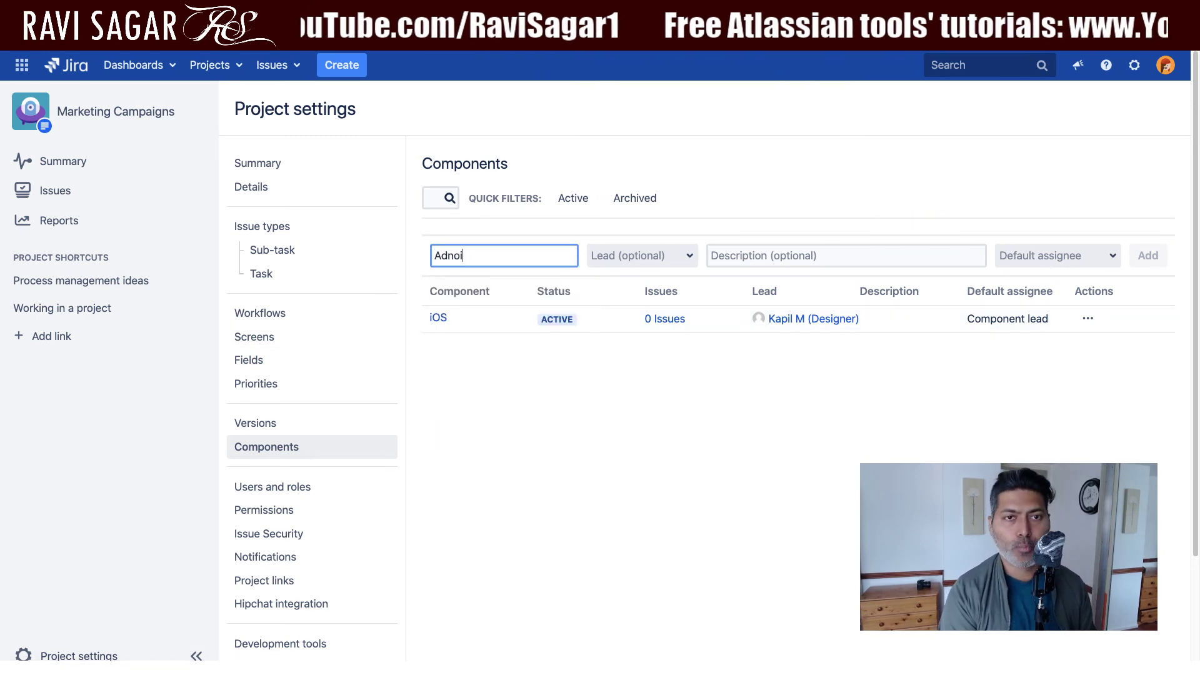
{"action": "key", "text": "BackSpace"}
{"action": "key", "text": "BackSpace"}
{"action": "key", "text": "BackSpace"}
{"action": "key", "text": "BackSpace"}
{"action": "key", "text": "BackSpace"}
{"action": "key", "text": "BackSpace"}
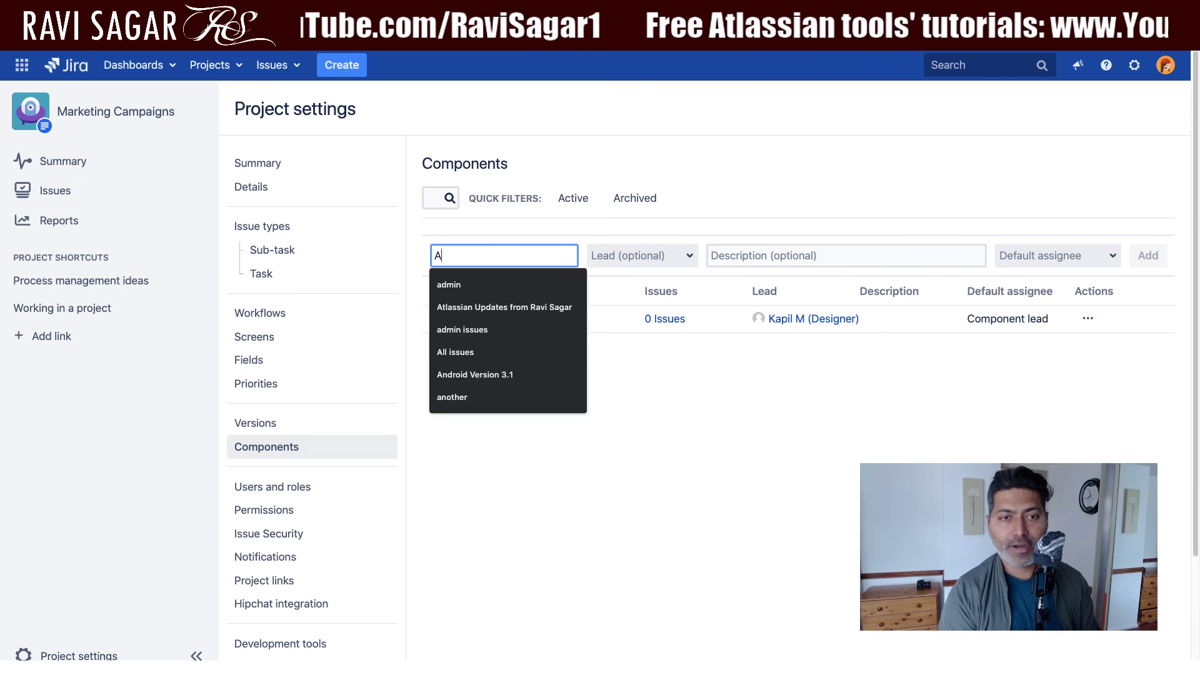
{"action": "type", "text": "ndroid"}
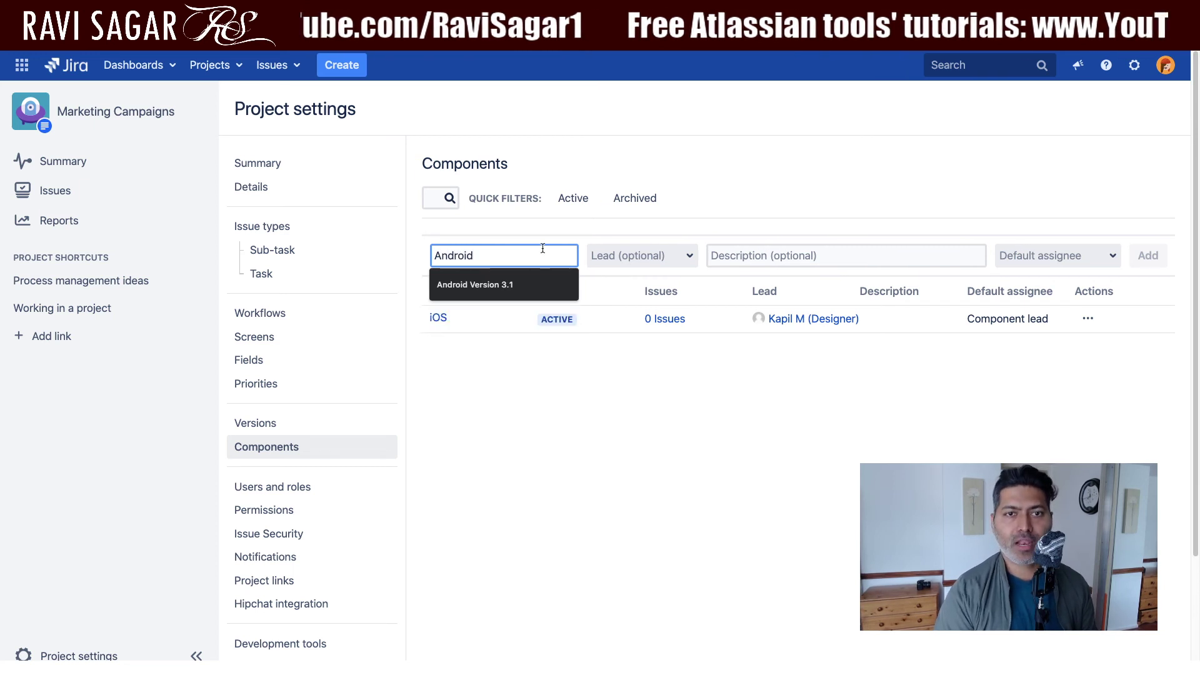
{"action": "key", "text": "Tab"}
{"action": "left_click", "coordinate": [683, 258]}
{"action": "type", "text": "web"}
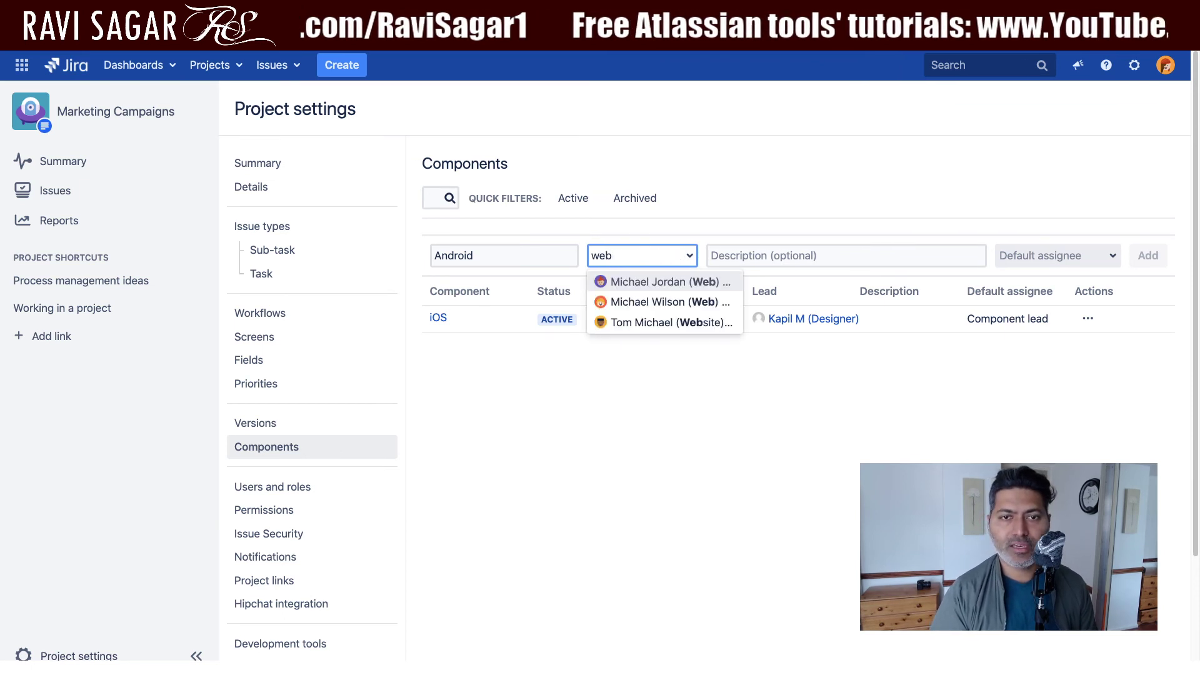
{"action": "key", "text": "Down"}
{"action": "key", "text": "BackSpace"}
{"action": "key", "text": "BackSpace"}
{"action": "key", "text": "BackSpace"}
{"action": "type", "text": "de"}
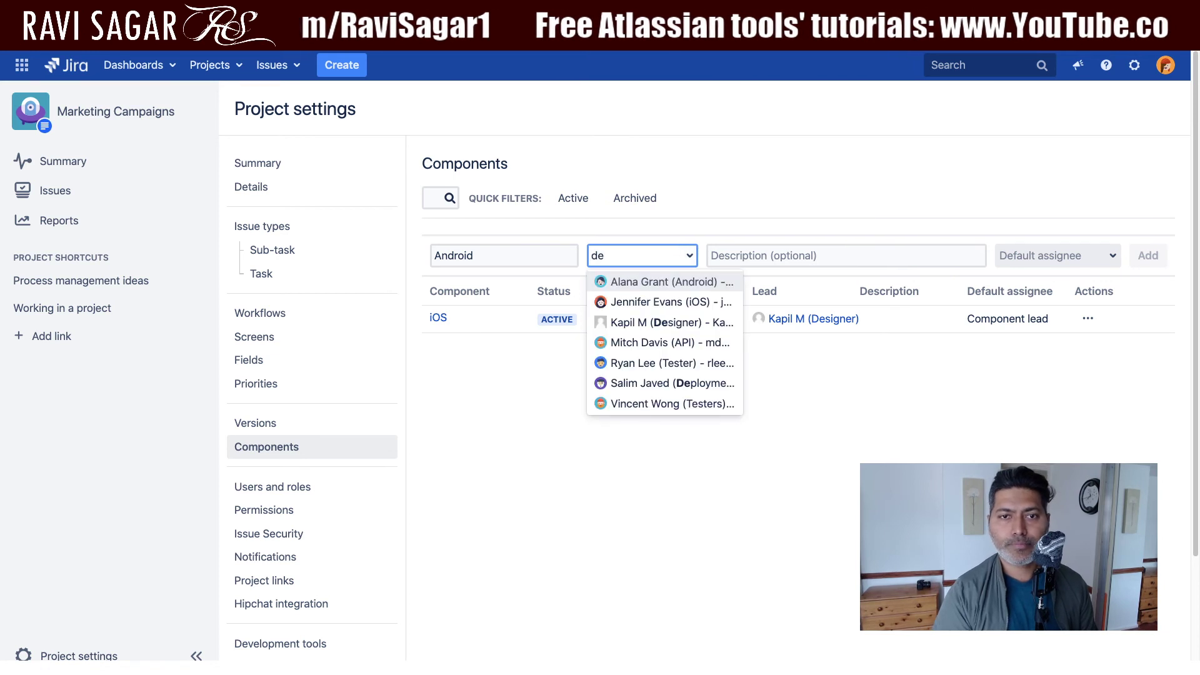
{"action": "type", "text": "si"}
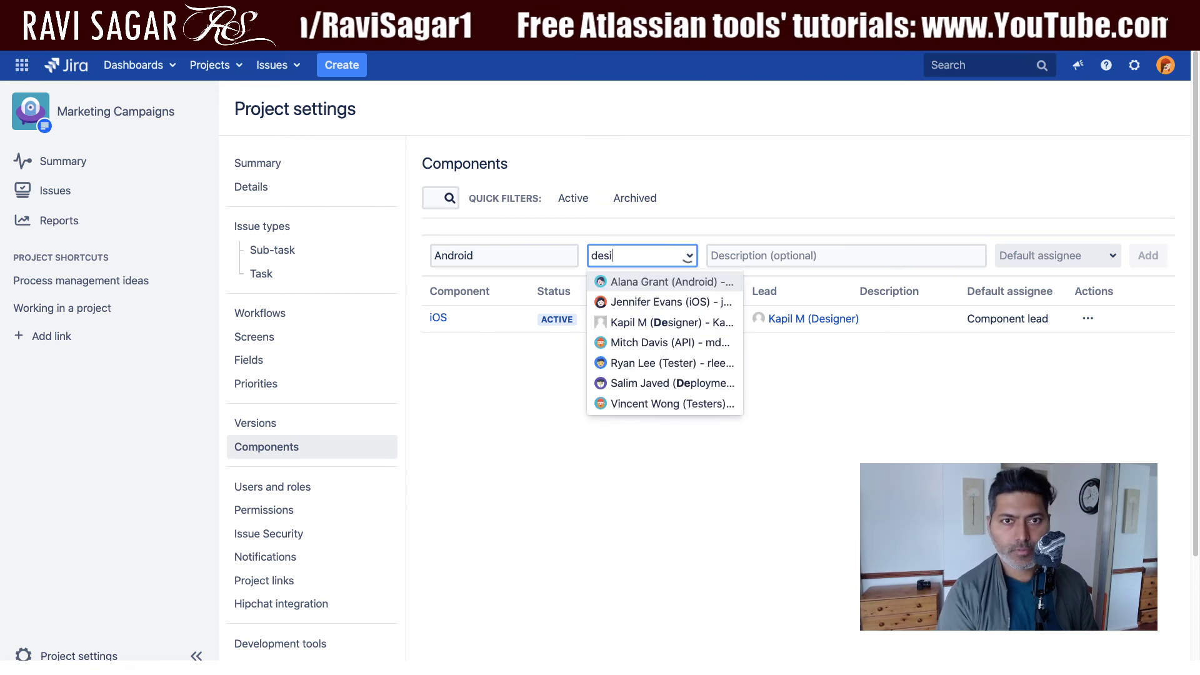
{"action": "key", "text": "BackSpace"}
{"action": "key", "text": "BackSpace"}
{"action": "key", "text": "BackSpace"}
{"action": "key", "text": "BackSpace"}
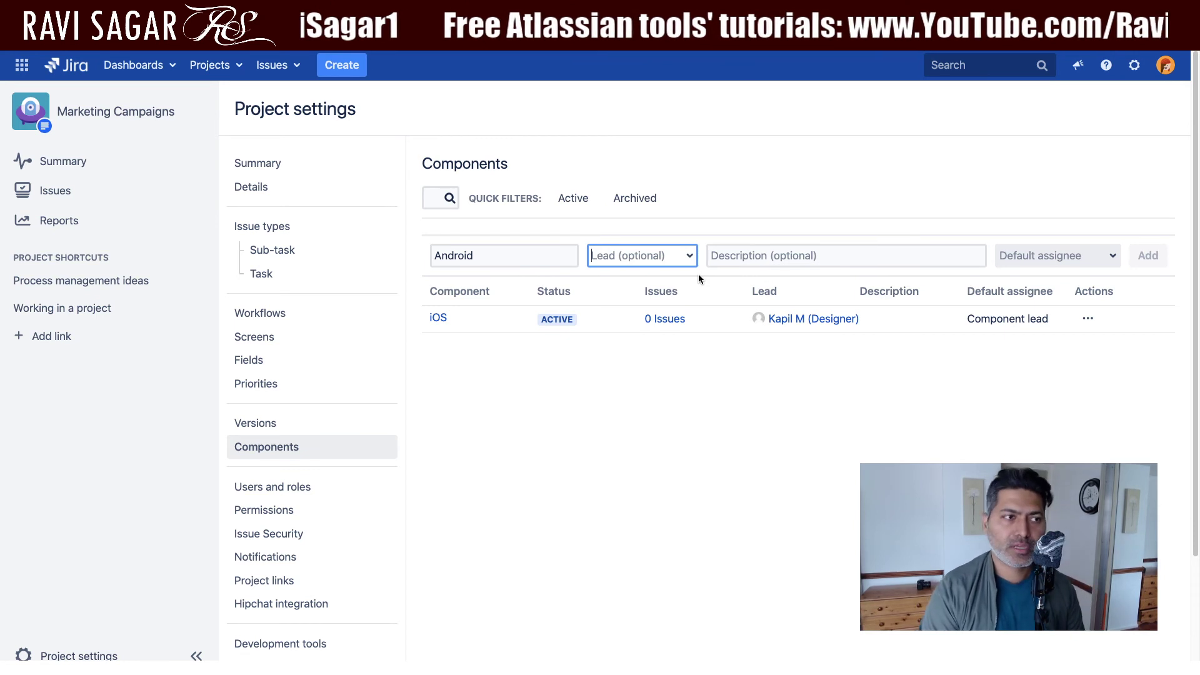
{"action": "type", "text": "des"}
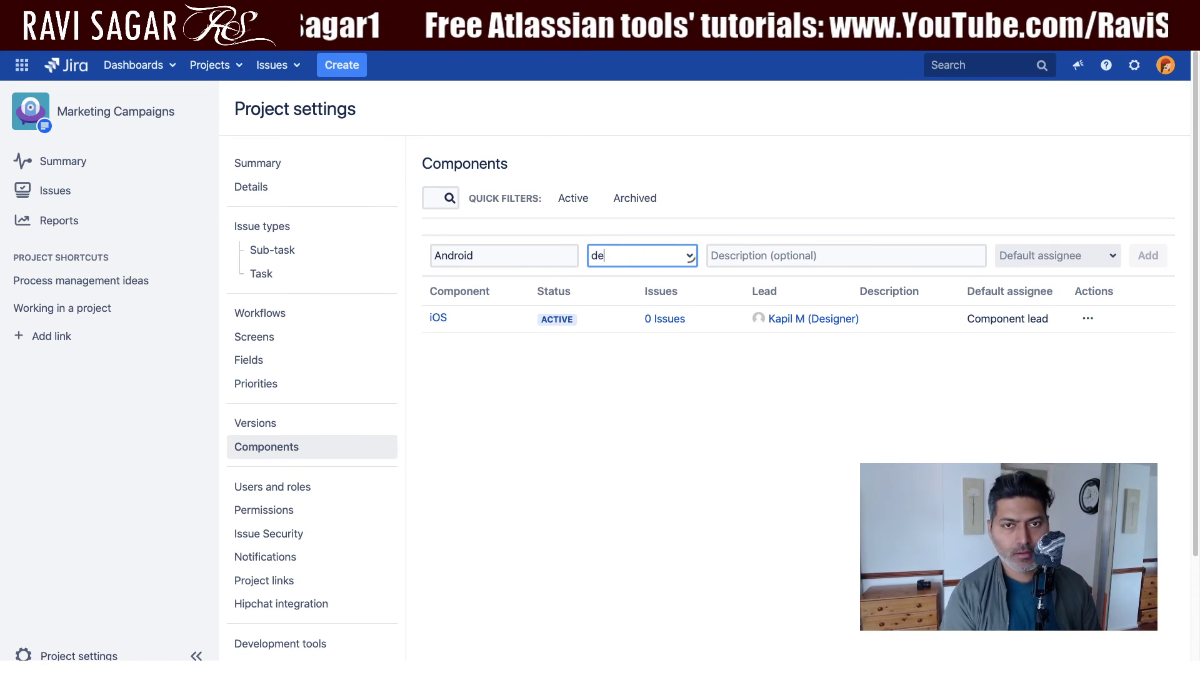
{"action": "key", "text": "BackSpace"}
{"action": "key", "text": "BackSpace"}
{"action": "key", "text": "BackSpace"}
{"action": "type", "text": "Des"}
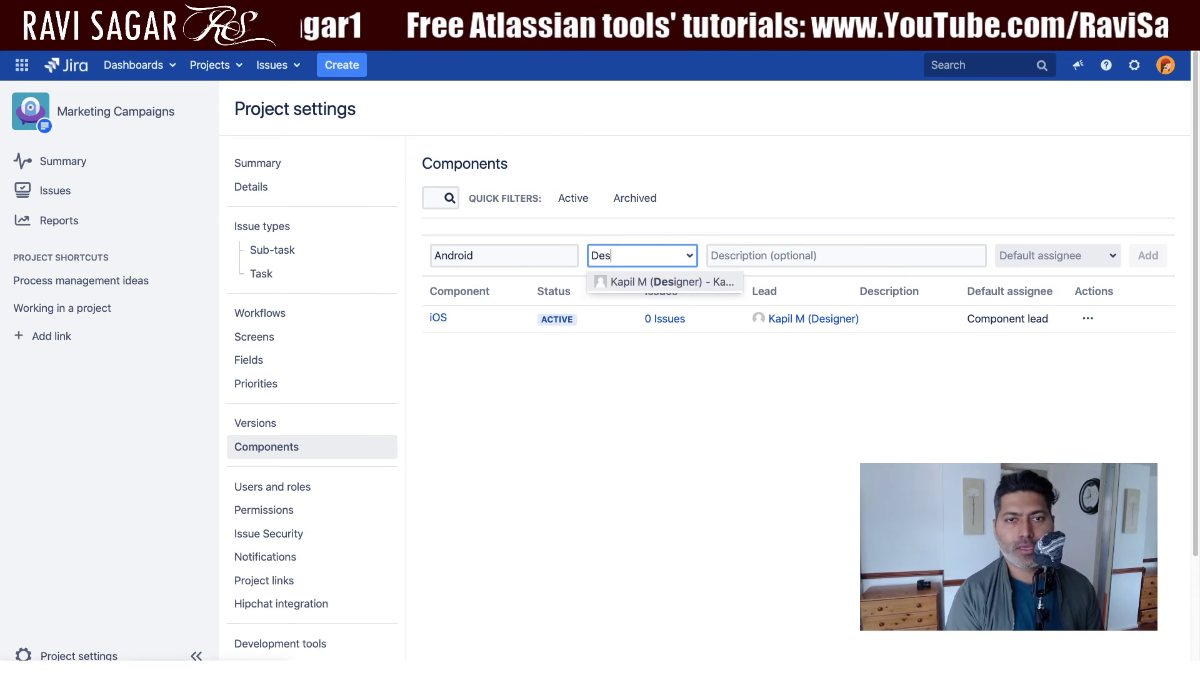
{"action": "key", "text": "BackSpace"}
{"action": "key", "text": "BackSpace"}
{"action": "key", "text": "BackSpace"}
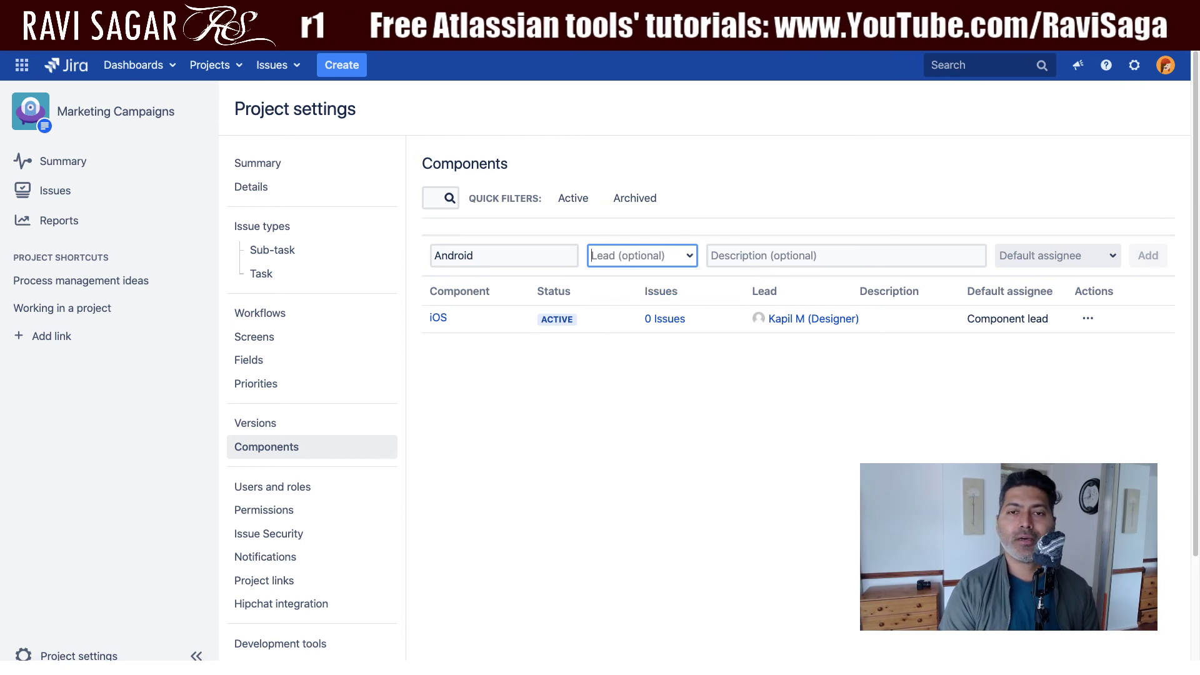
{"action": "left_click", "coordinate": [842, 357]}
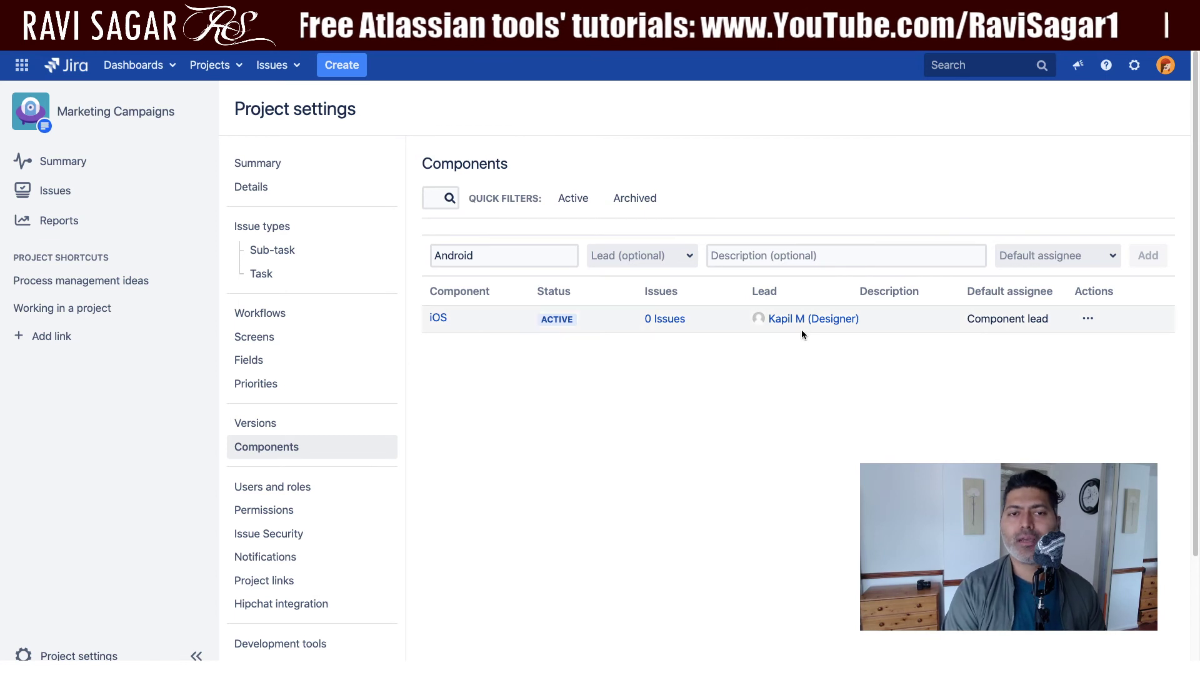
Set the Android component's default assignee to Unassigned and add the component without a lead
{"action": "left_click", "coordinate": [1115, 262]}
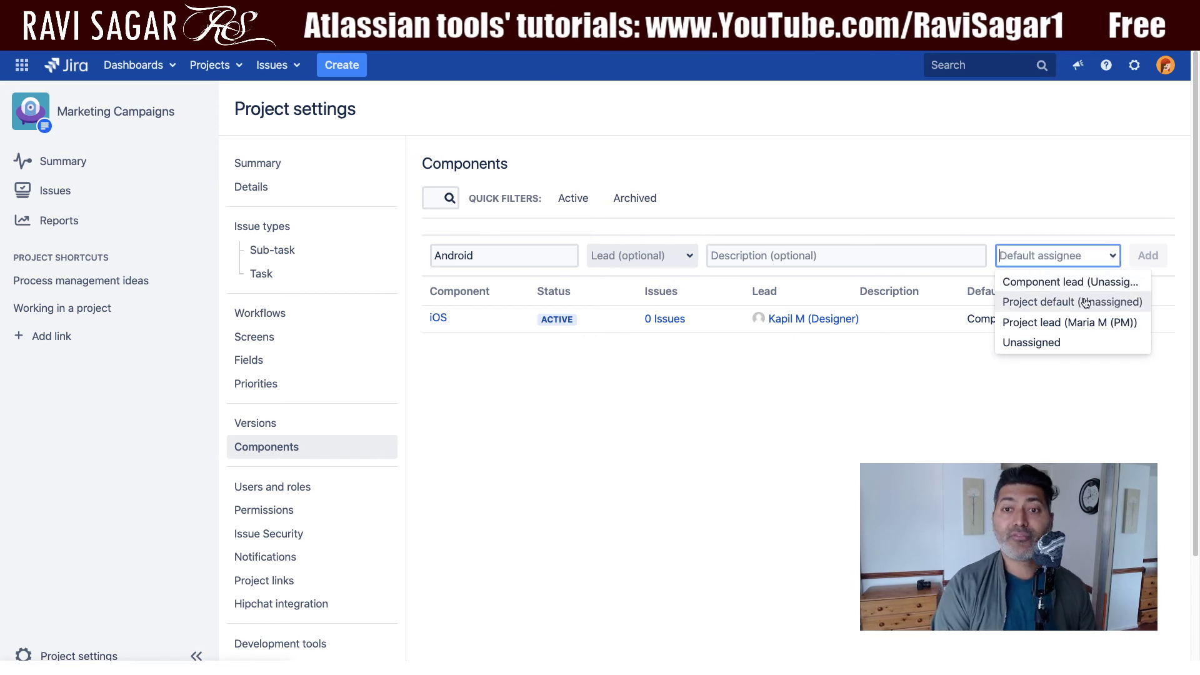
{"action": "left_click", "coordinate": [1049, 342]}
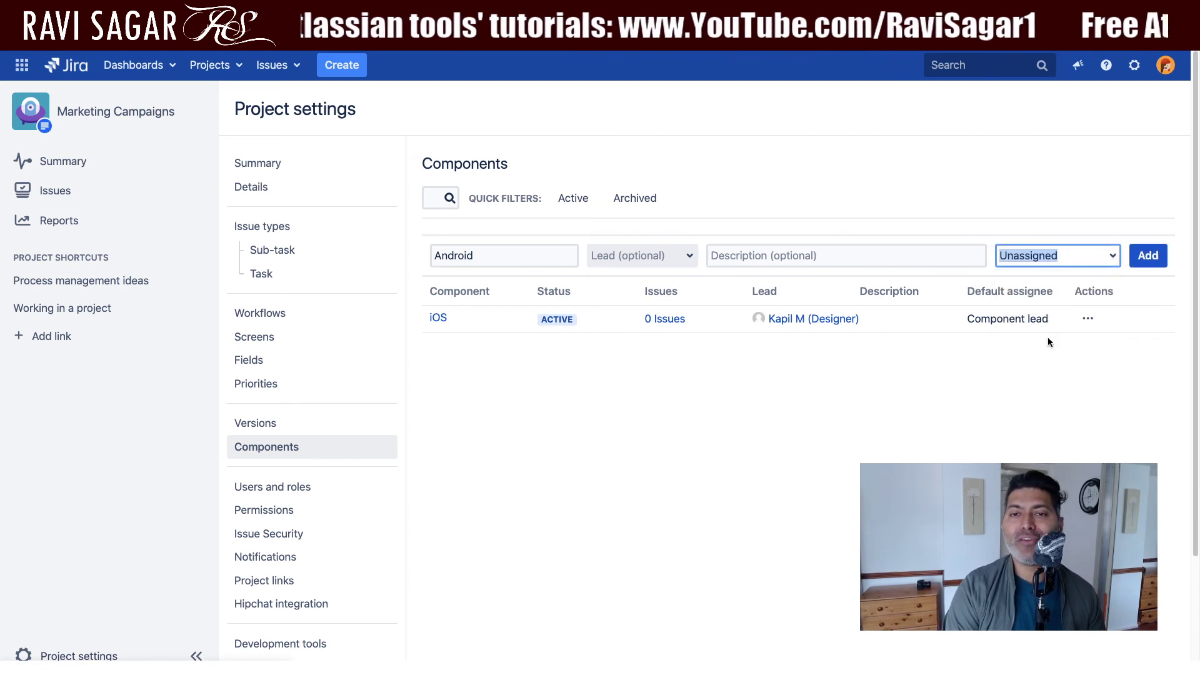
{"action": "left_click", "coordinate": [1148, 256]}
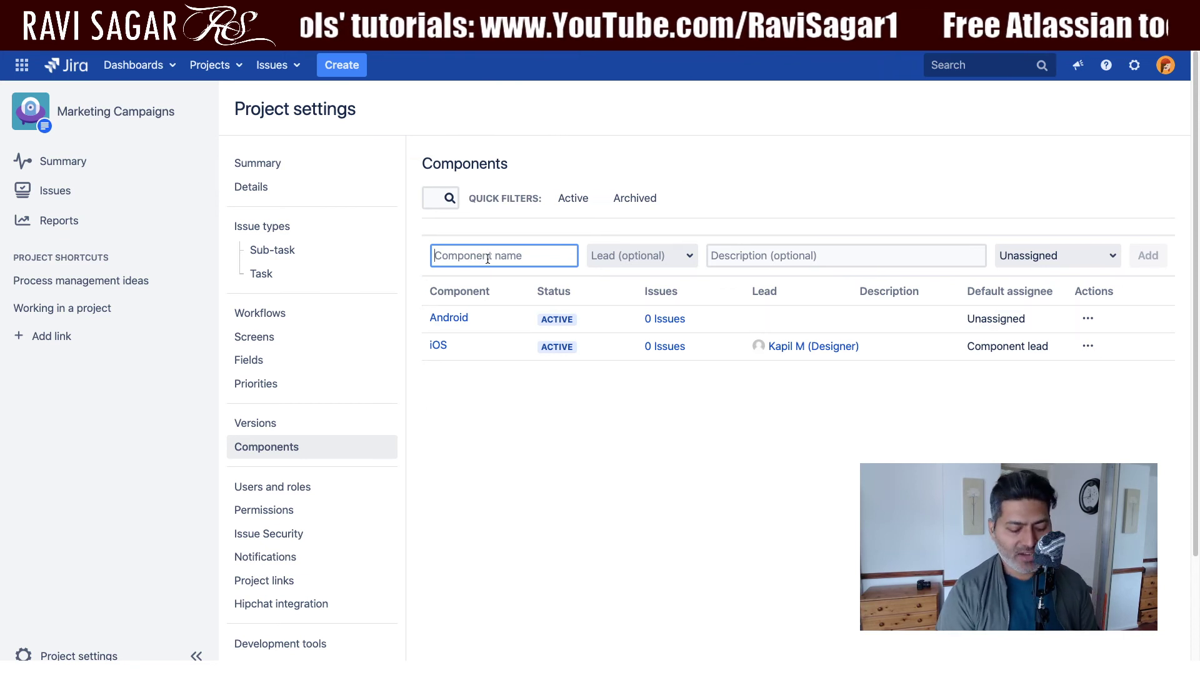
Add a third component named Web pages to the project, without a lead
{"action": "type", "text": "Web"}
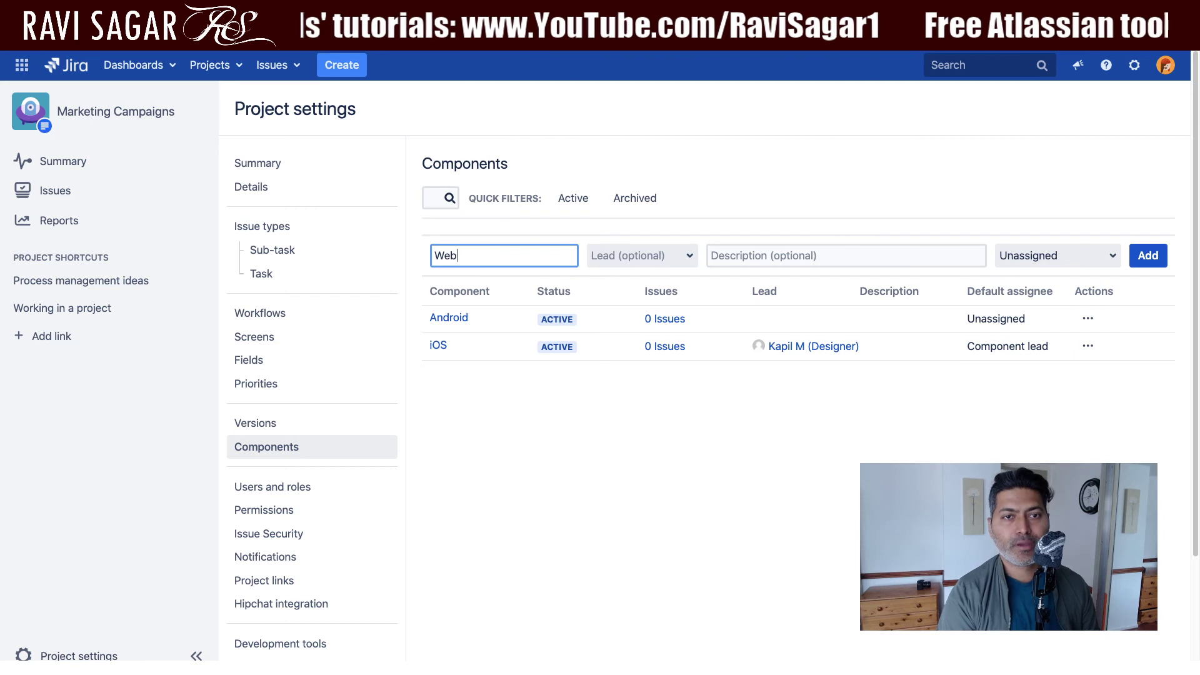
{"action": "type", "text": " pages"}
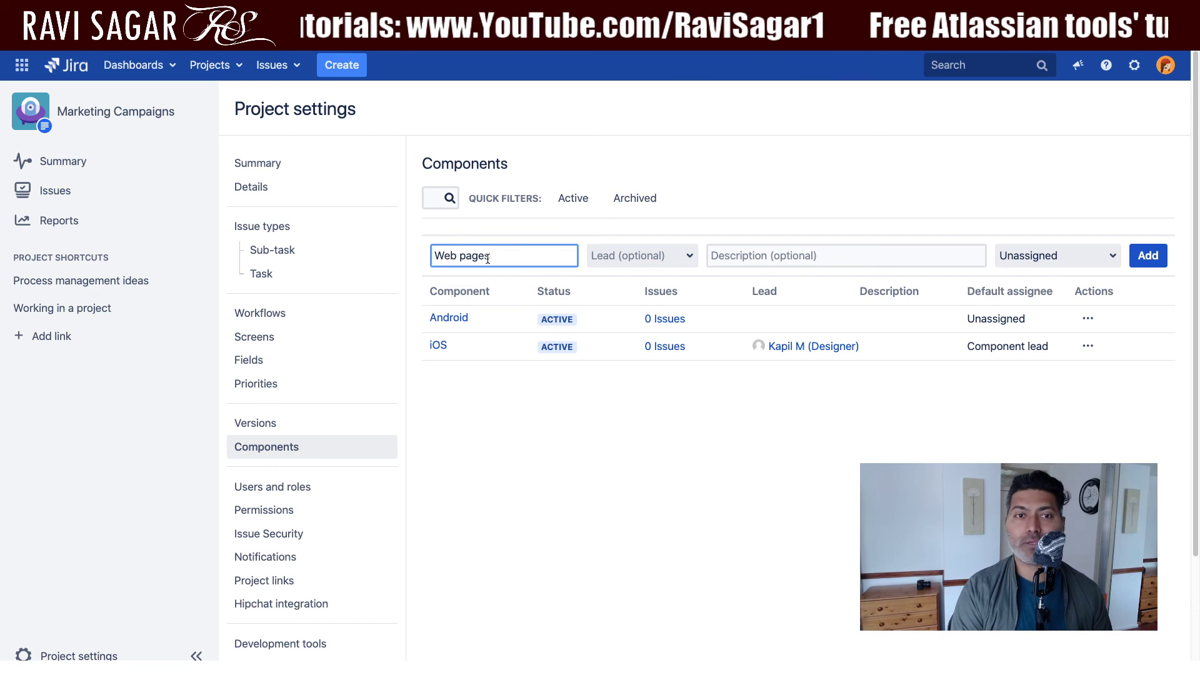
{"action": "left_click", "coordinate": [1148, 256]}
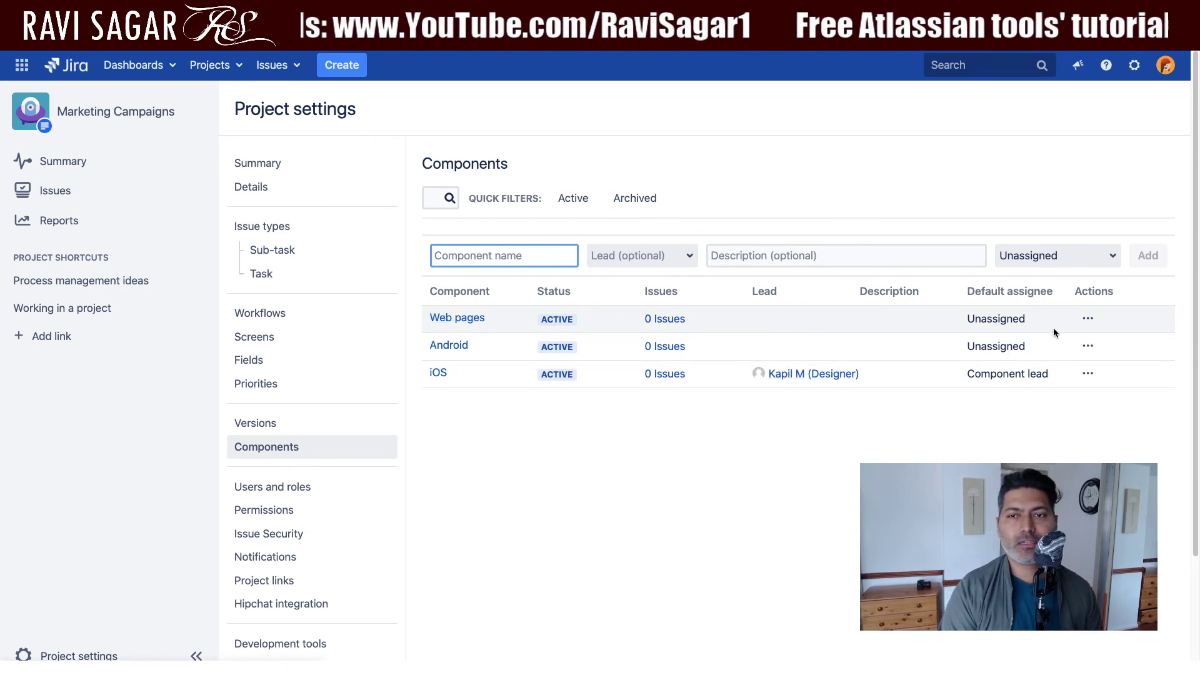
Rename the Web pages component to Website and save the edit
{"action": "left_click", "coordinate": [1088, 318]}
{"action": "left_click", "coordinate": [1067, 340]}
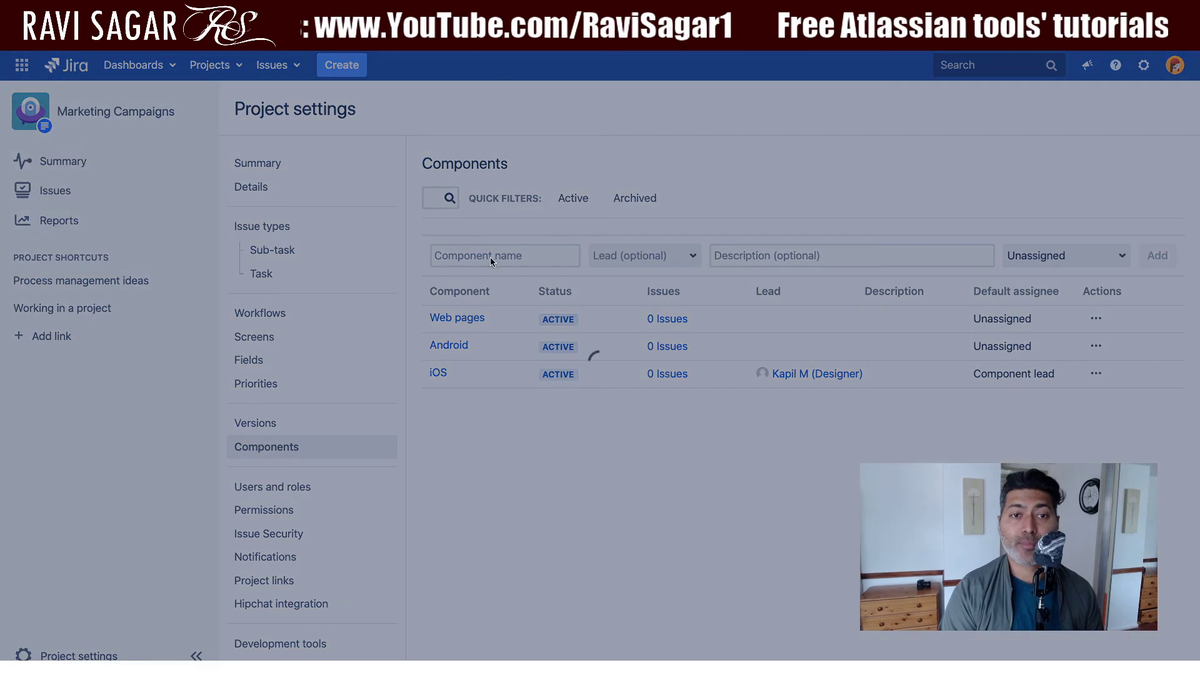
{"action": "type", "text": "Webs"}
{"action": "key", "text": "BackSpace"}
{"action": "key", "text": "BackSpace"}
{"action": "type", "text": "b"}
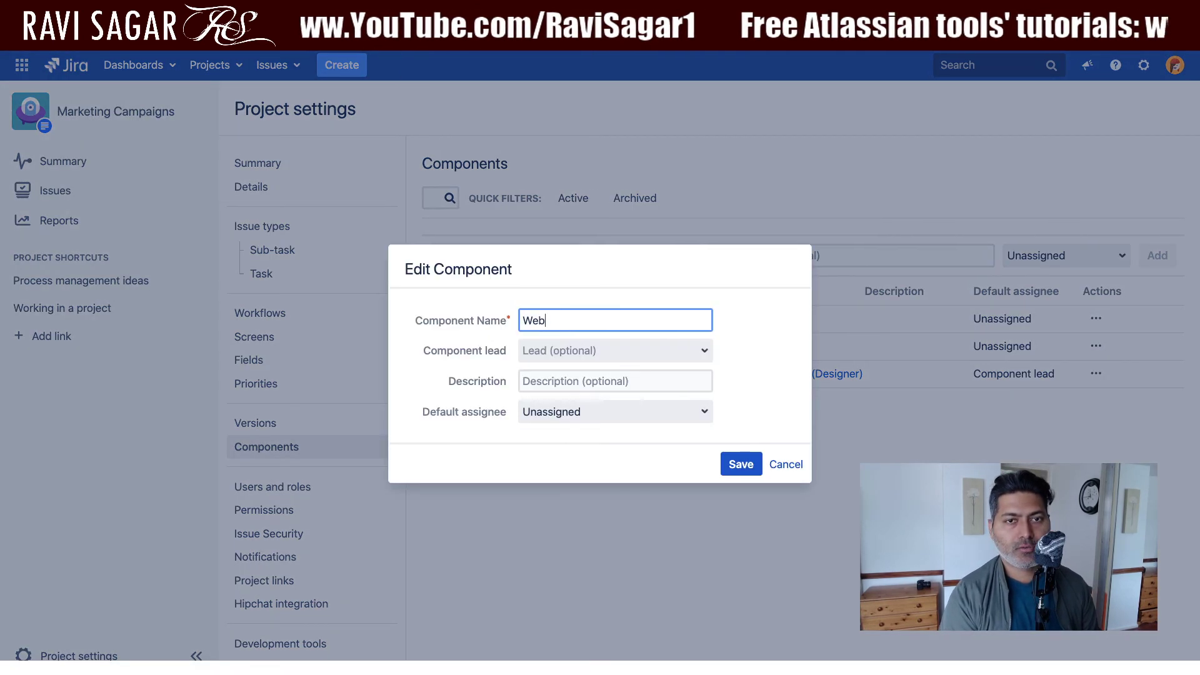
{"action": "type", "text": "site"}
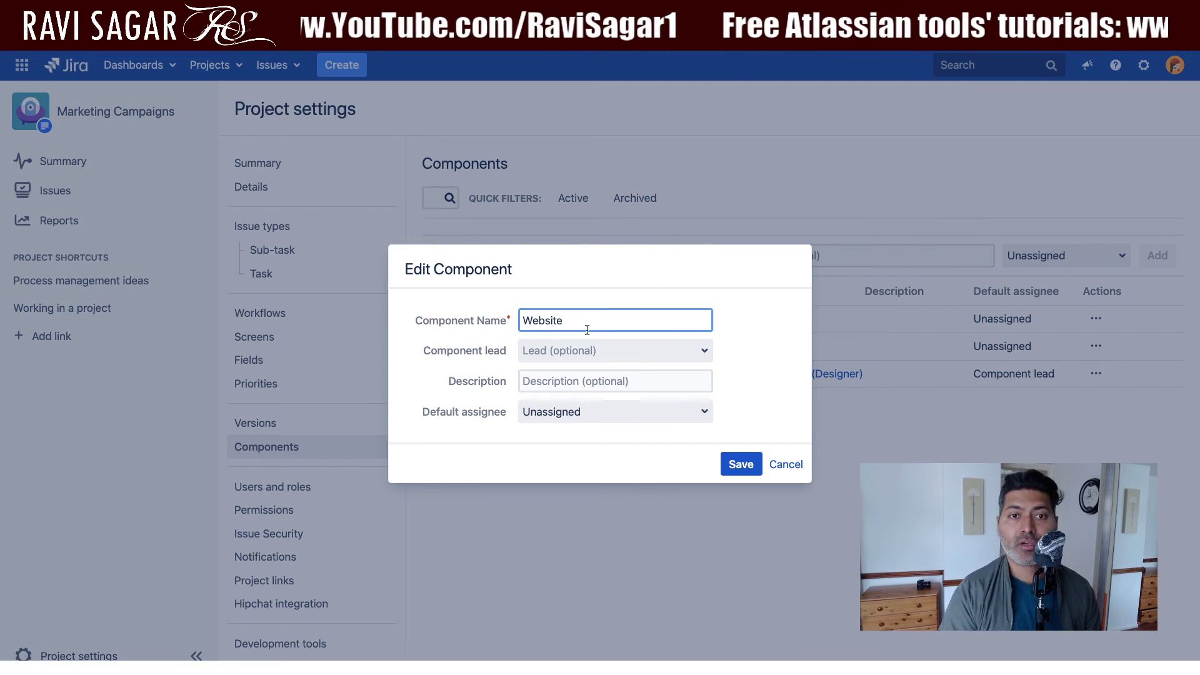
{"action": "left_click", "coordinate": [758, 467]}
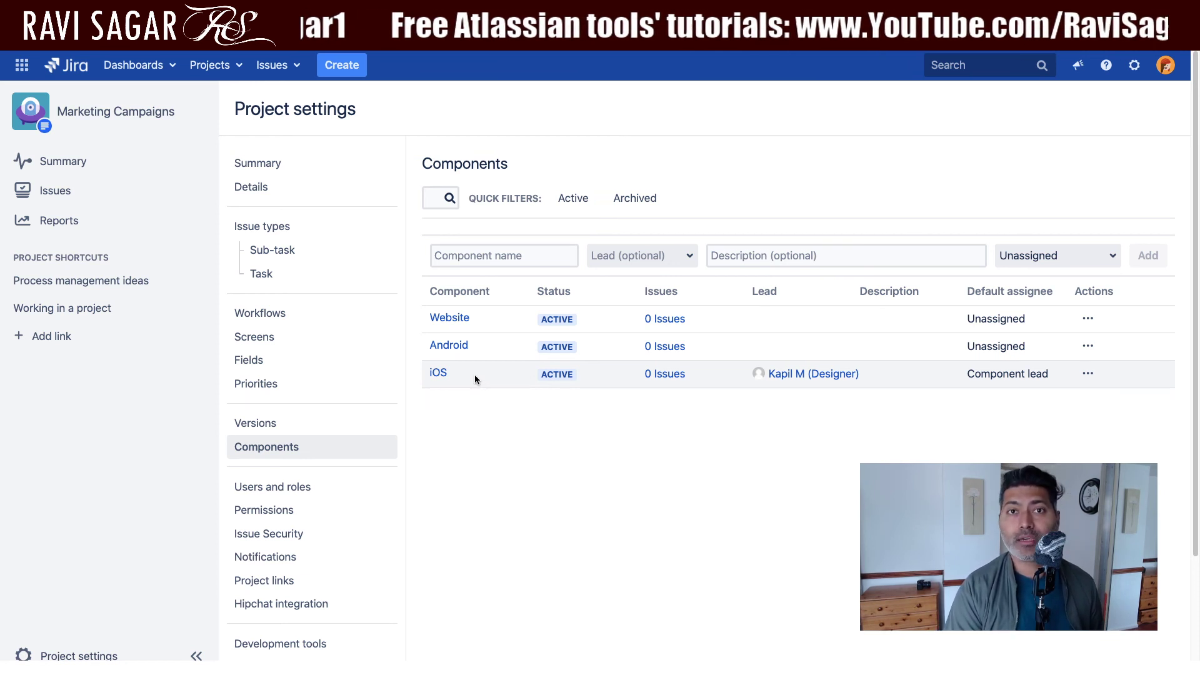
Open the project's Users and roles settings and review the roles that users can be added to, without adding anyone
{"action": "left_click", "coordinate": [279, 488]}
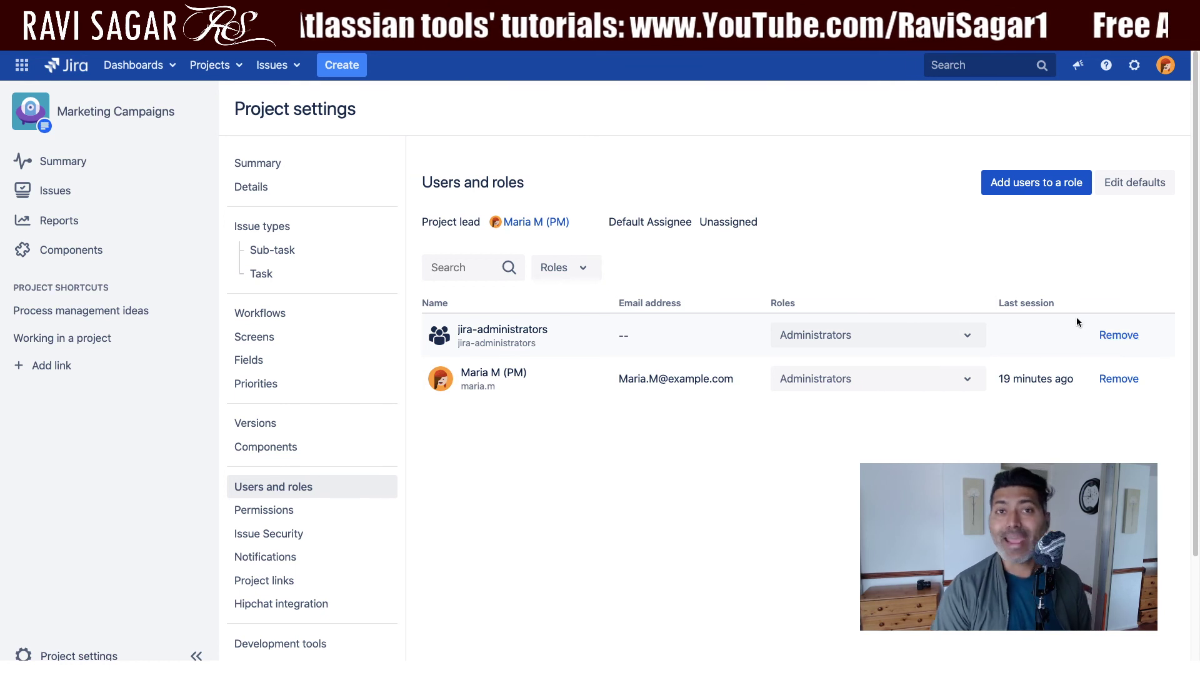
{"action": "left_click", "coordinate": [1030, 185]}
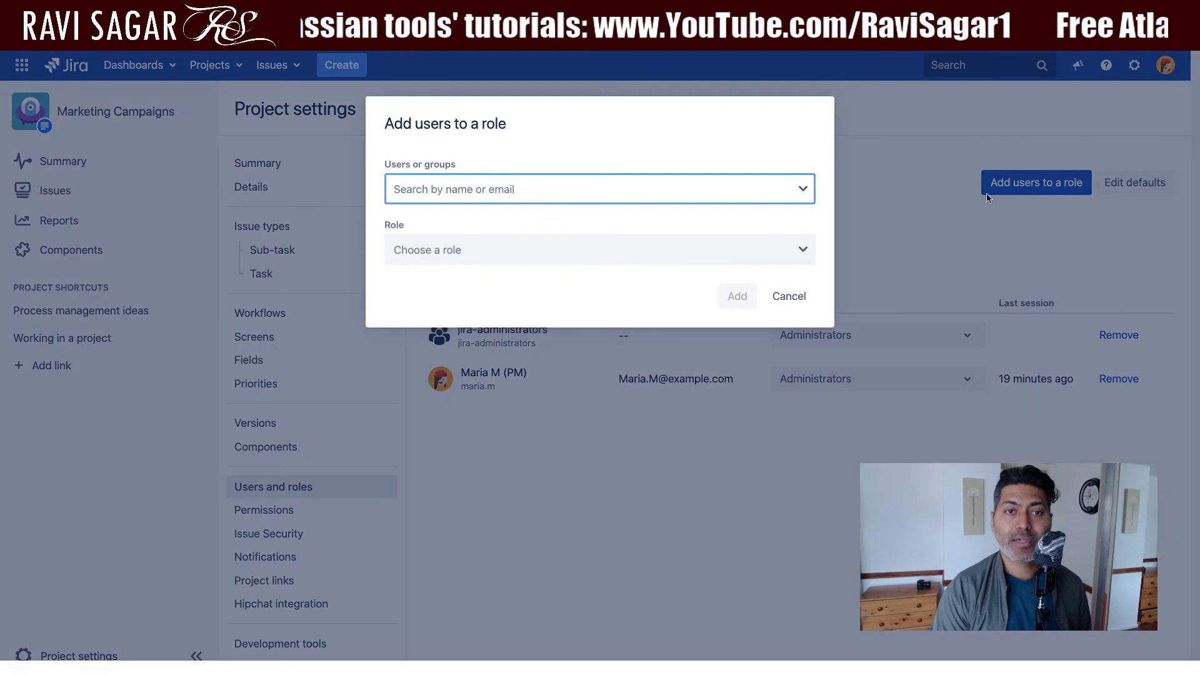
{"action": "left_click", "coordinate": [799, 252]}
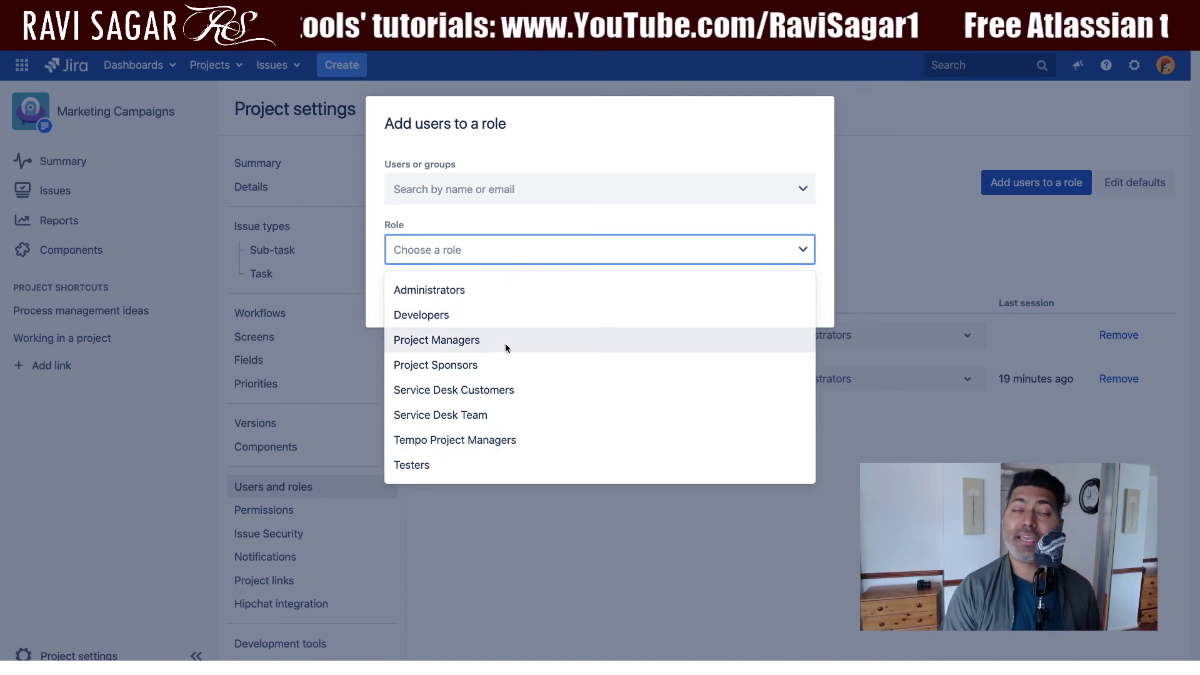
{"action": "left_click", "coordinate": [875, 188]}
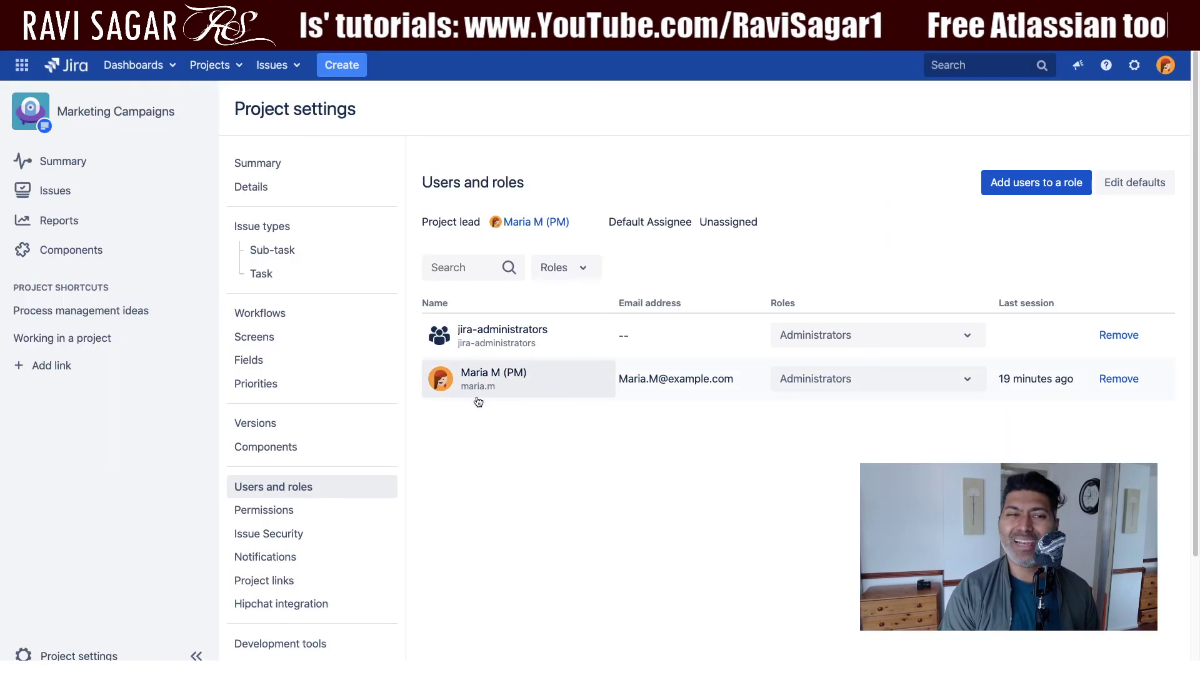